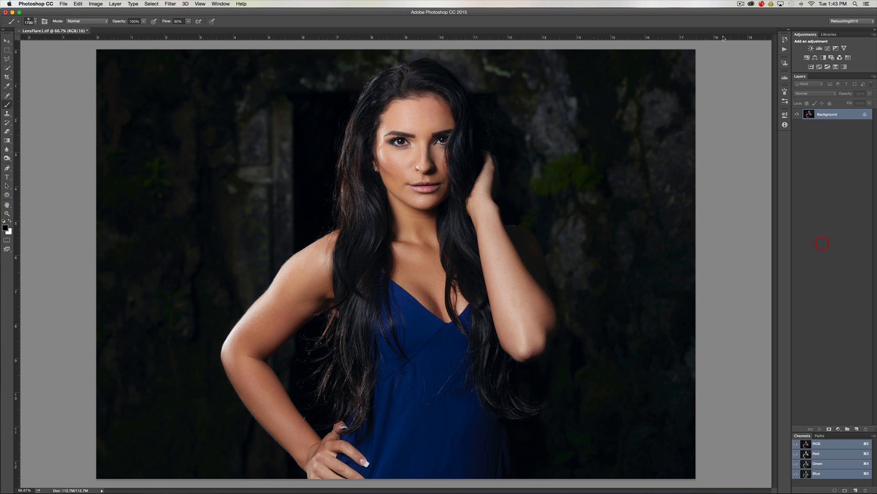
# Step: Add one new blank layer above the Background, undoing the extra duplicate layer
pyautogui.press('super+minus')
pyautogui.press('super+minus')
pyautogui.press('super+minus')
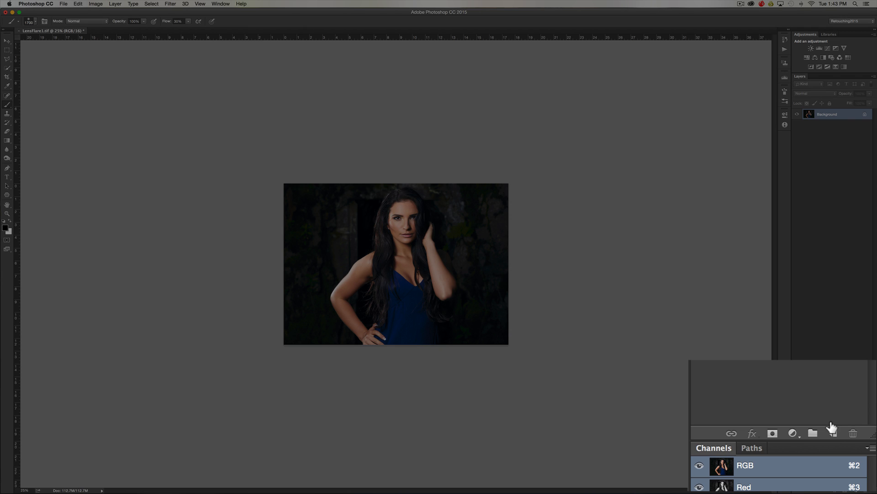
pyautogui.click(832, 430)
pyautogui.click(832, 430)
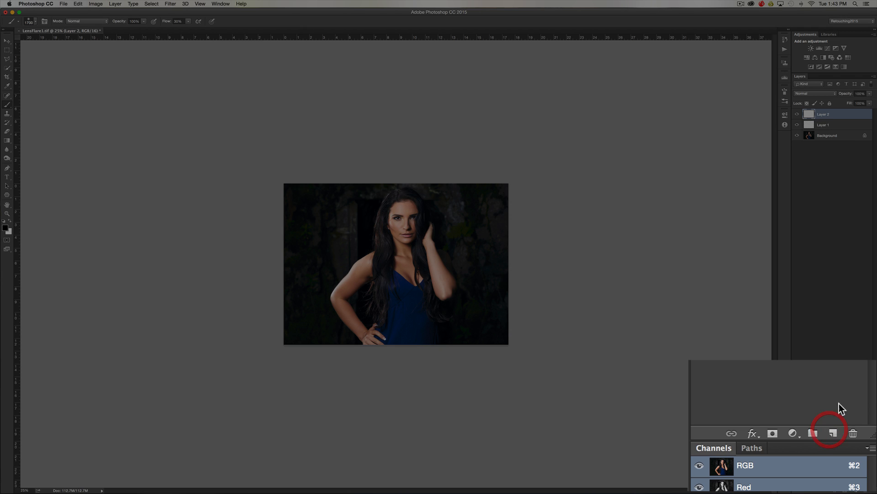
pyautogui.press('super+z')
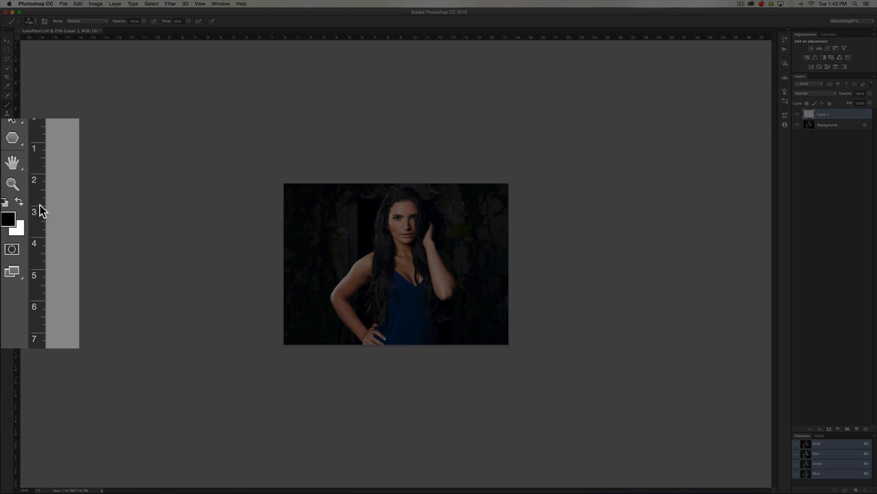
# Step: Brush soft white light rays diagonally from outside the canvas's upper-left edge across the backdrop on Layer 1, and toggle the layer to compare
pyautogui.press('x')
pyautogui.press('x')
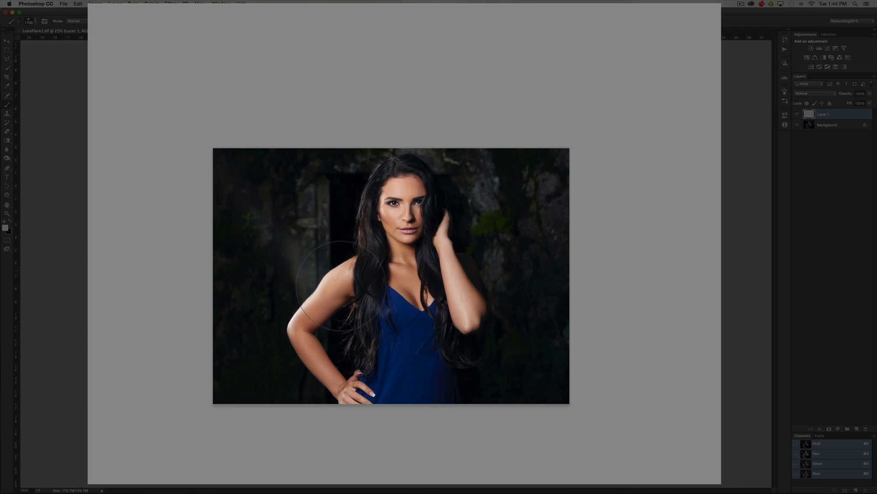
pyautogui.click(337, 285)
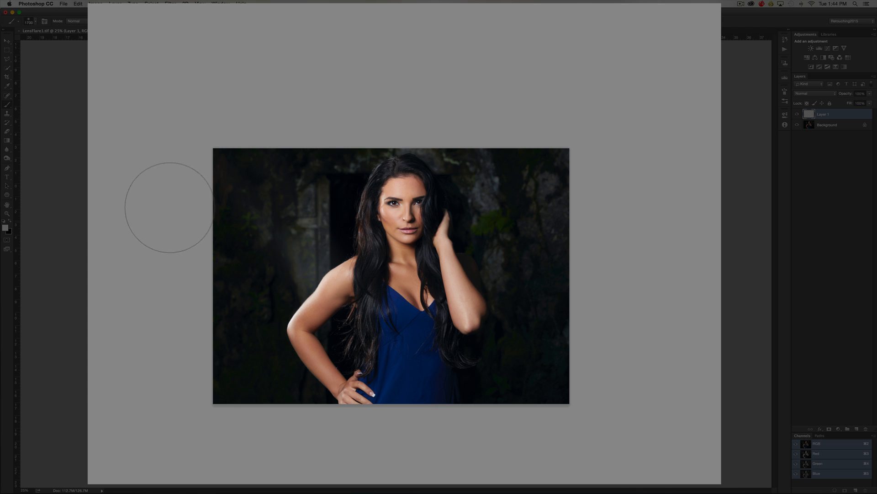
pyautogui.click(259, 294)
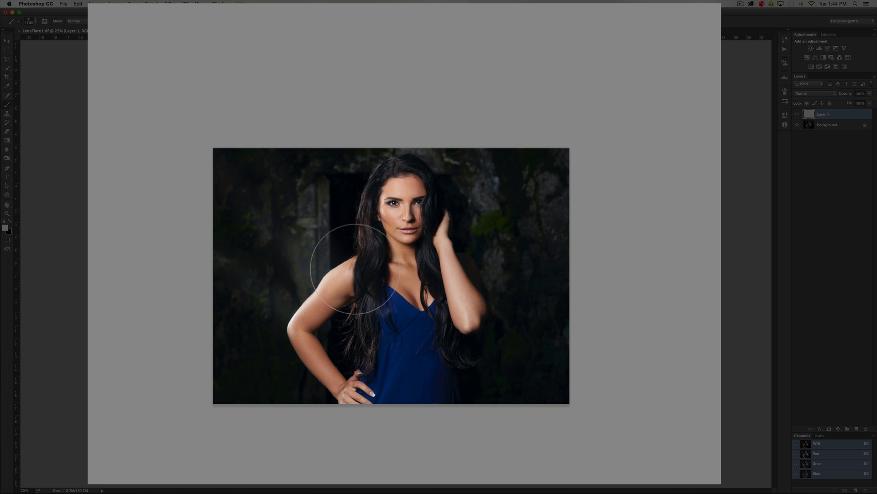
pyautogui.click(356, 271)
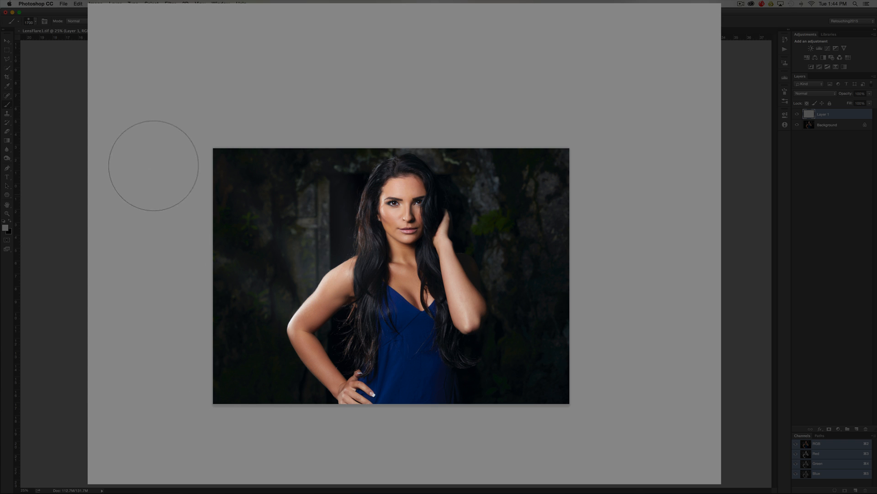
pyautogui.click(304, 301)
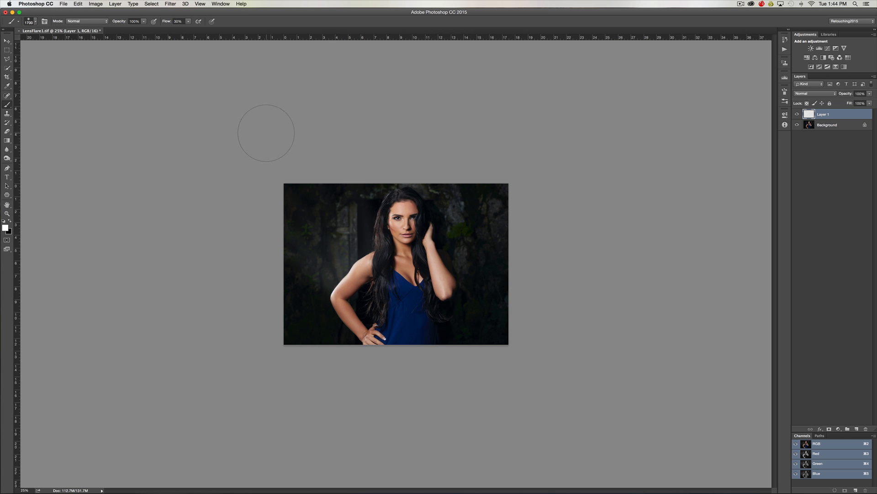
pyautogui.press('super+equal')
pyautogui.press('super+equal')
pyautogui.press('super+equal')
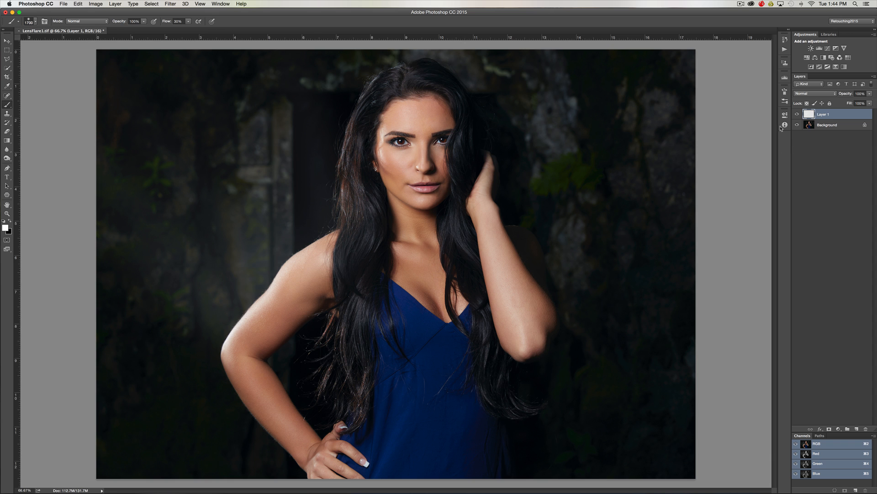
pyautogui.click(797, 114)
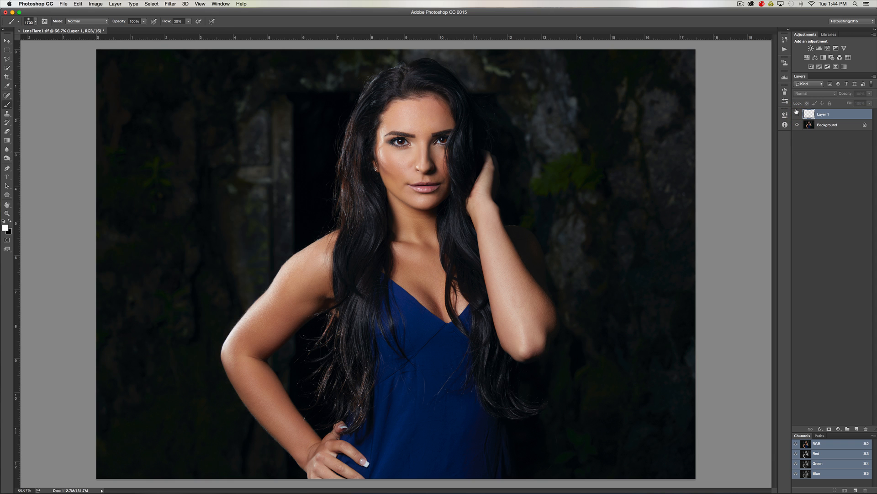
pyautogui.click(797, 114)
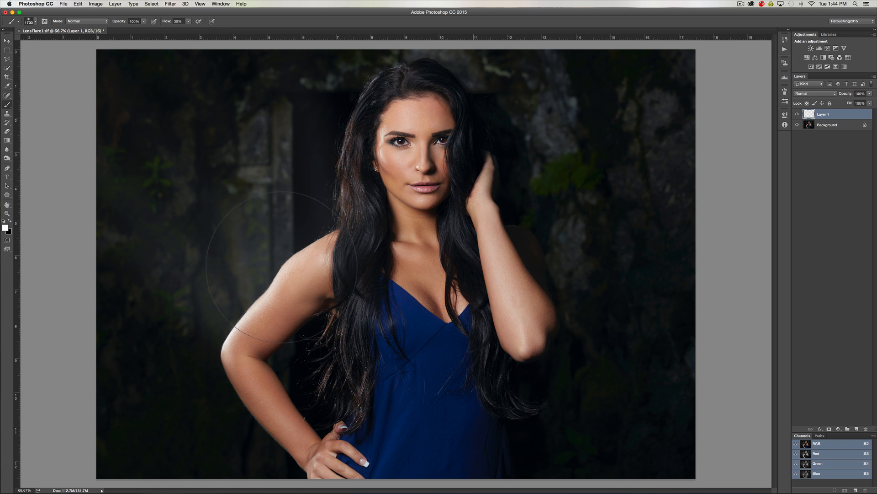
# Step: Apply a Gaussian Blur with a 70-pixel radius to the white light rays on Layer 1
pyautogui.click(170, 3)
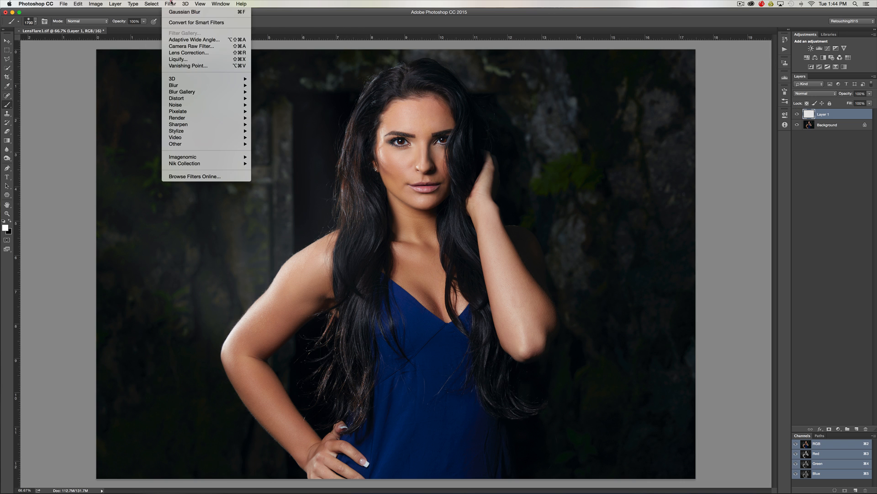
pyautogui.moveTo(232, 86)
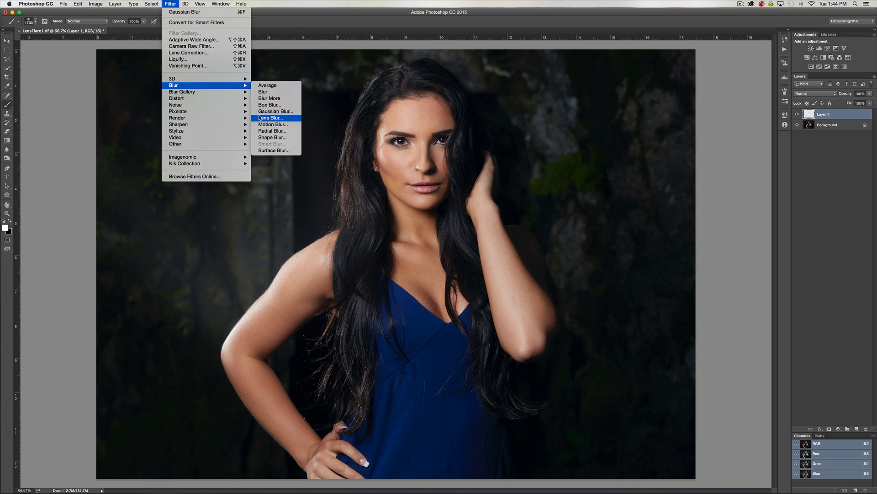
pyautogui.click(266, 111)
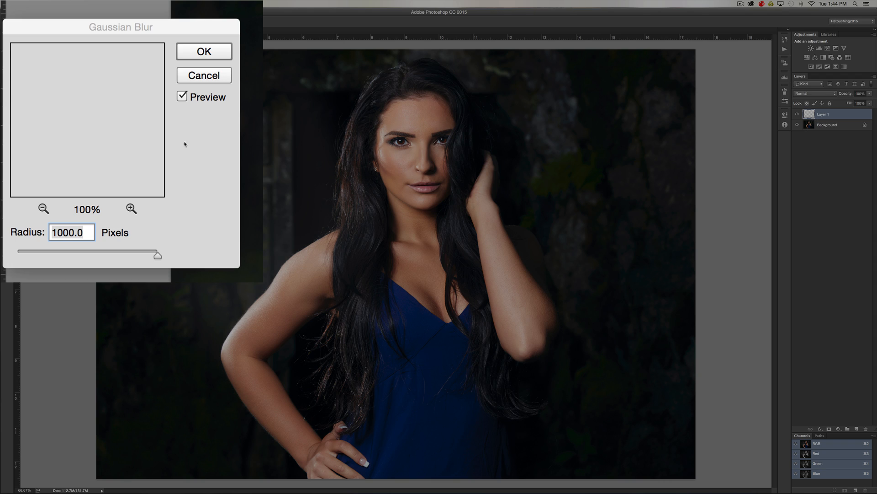
pyautogui.write('70')
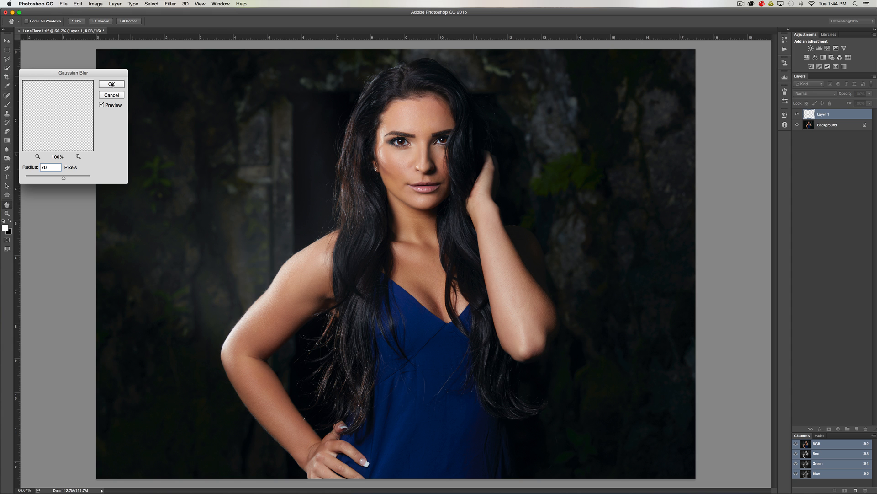
pyautogui.click(111, 85)
pyautogui.press('b')
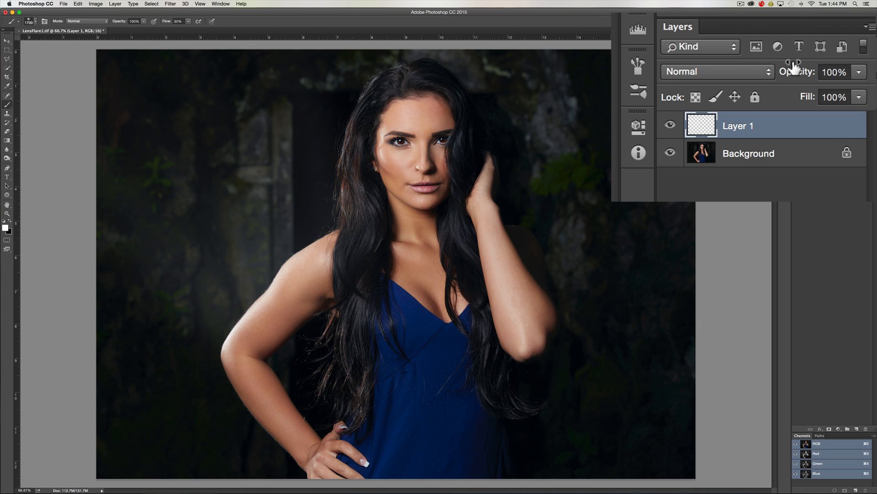
# Step: Lower Layer 1's opacity to 69% and add 2% uniform, monochromatic noise to it
pyautogui.moveTo(847, 94); pyautogui.dragTo(839, 94)
pyautogui.moveTo(780, 71); pyautogui.dragTo(770, 71)
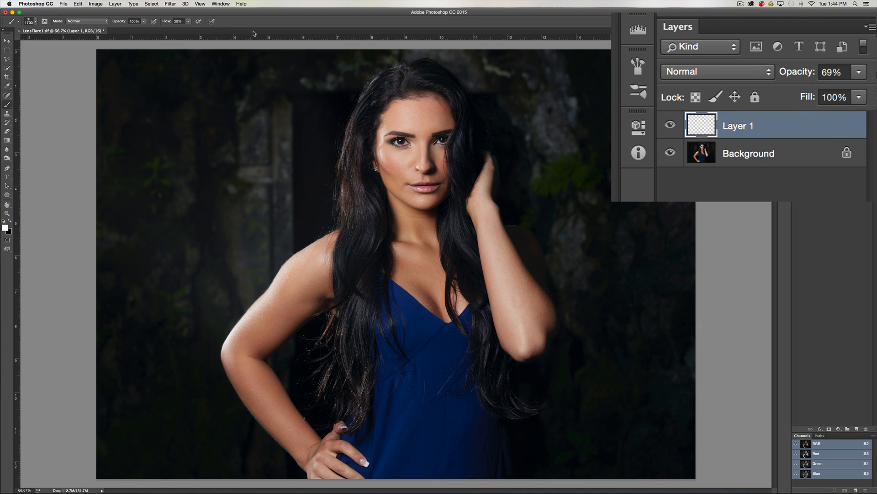
pyautogui.click(169, 3)
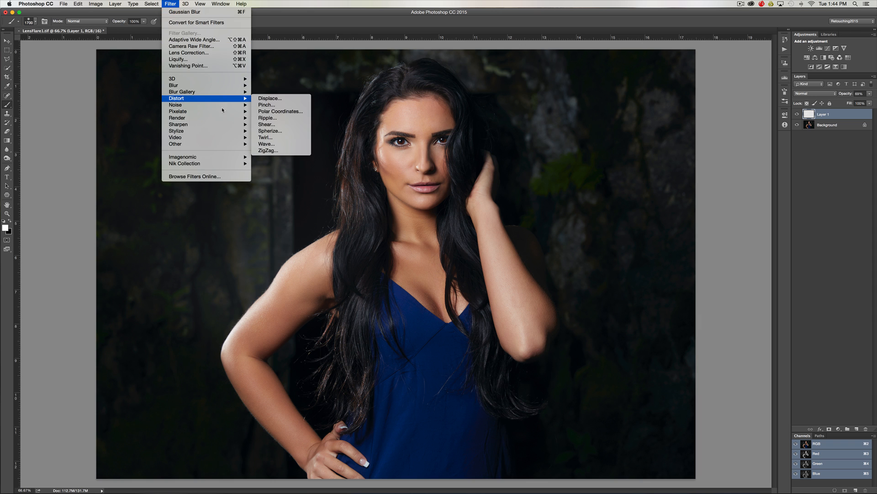
pyautogui.moveTo(220, 106)
pyautogui.click(259, 105)
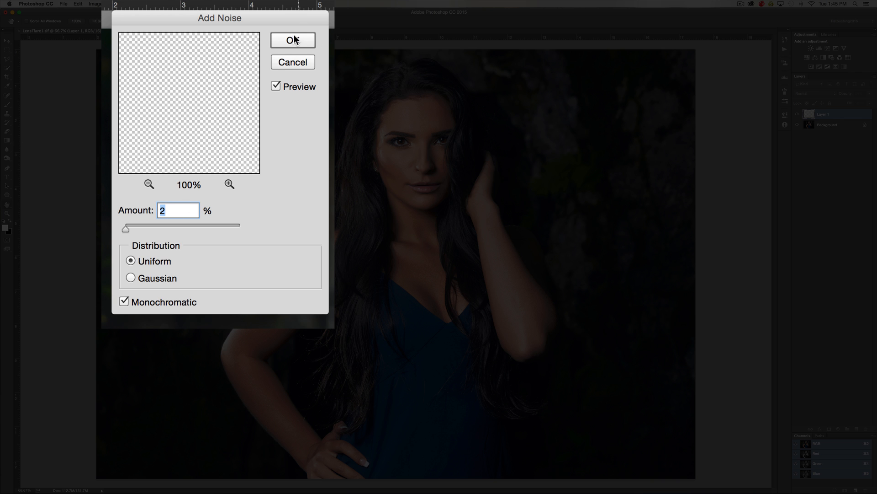
pyautogui.click(295, 40)
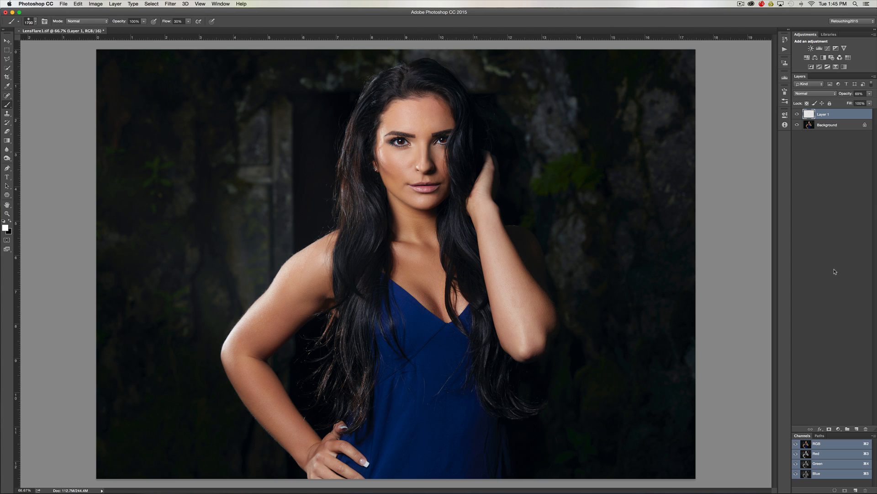
# Step: Delete the layer with the white light rays and add a fresh blank layer above the Background
pyautogui.press('BackSpace')
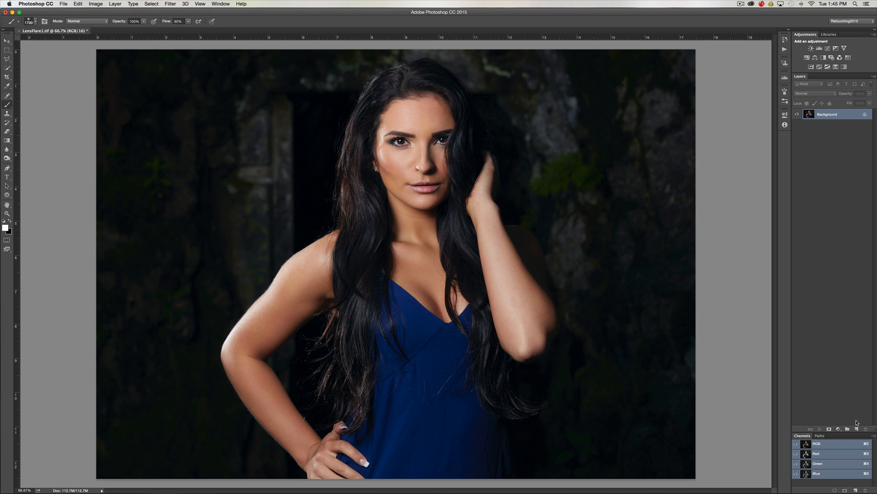
pyautogui.click(857, 428)
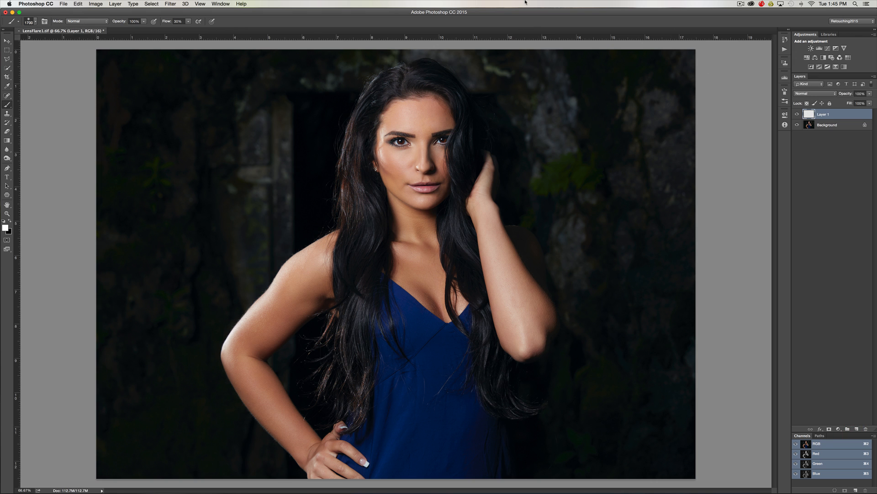
pyautogui.press('super+minus')
pyautogui.press('super+minus')
pyautogui.press('super+minus')
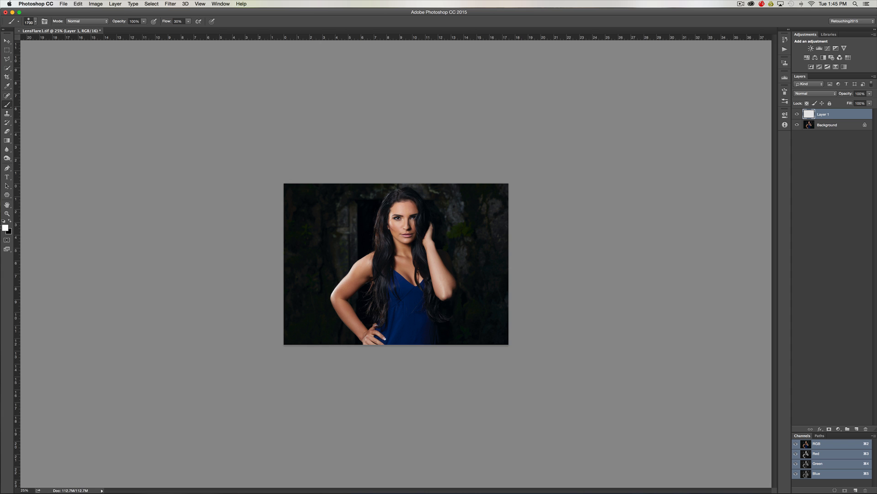
# Step: Set the foreground colour to a warm pale yellow, f2e3bb
pyautogui.click(6, 228)
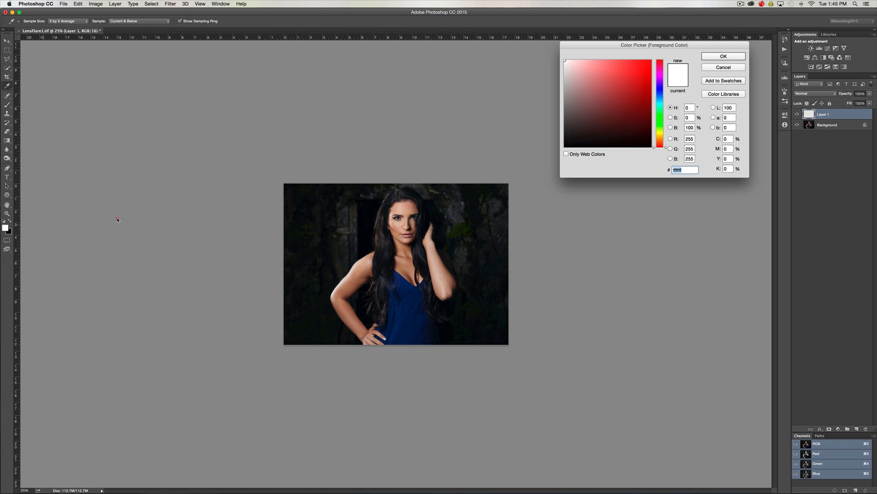
pyautogui.click(658, 138)
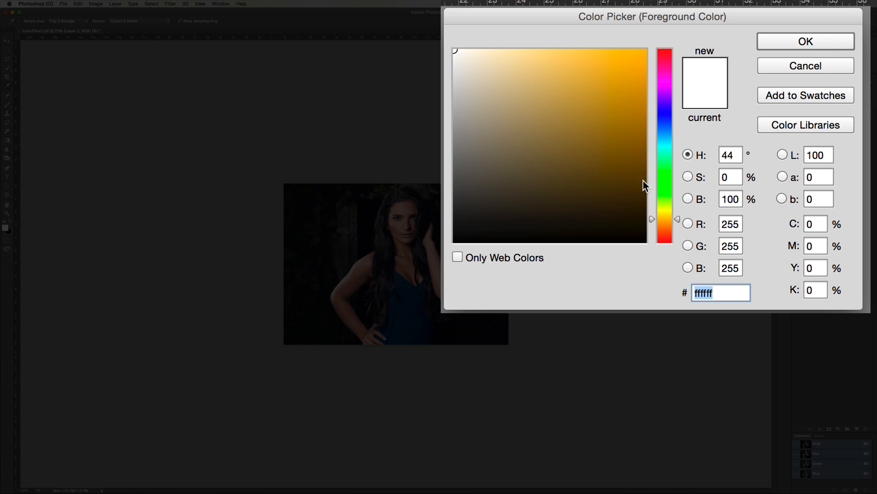
pyautogui.click(486, 63)
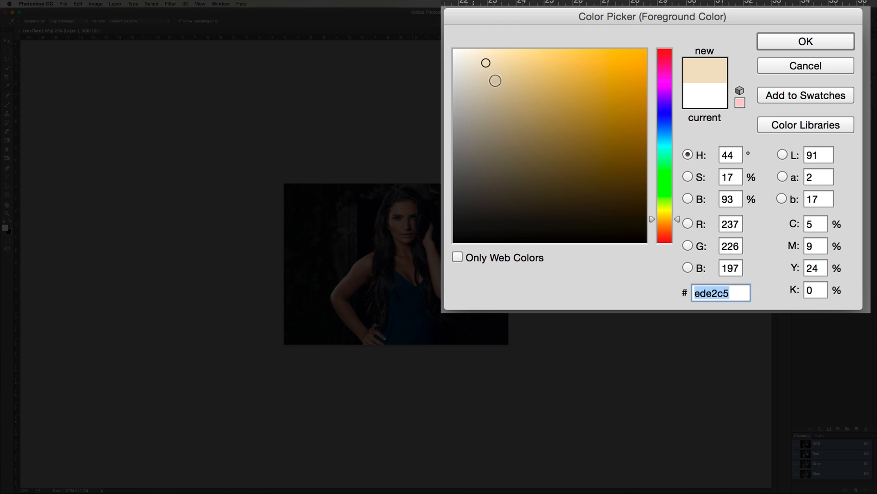
pyautogui.click(499, 56)
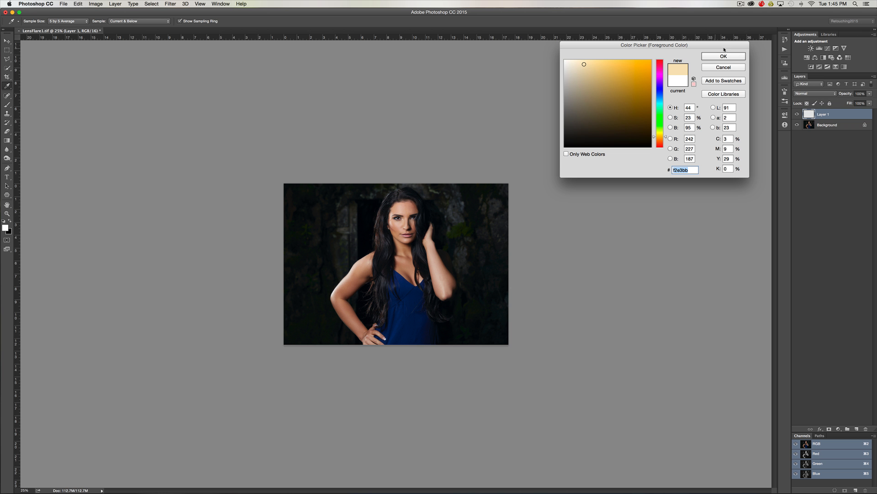
pyautogui.click(723, 54)
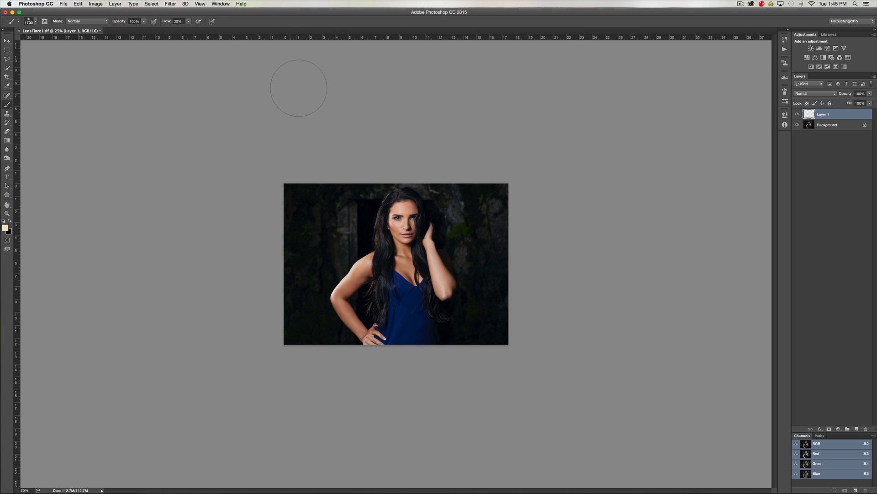
# Step: Reduce the brush size to 1500 and paint warm light rays diagonally from beyond the canvas's upper-left corner towards the woman on Layer 1
pyautogui.press('[')
pyautogui.press('[')
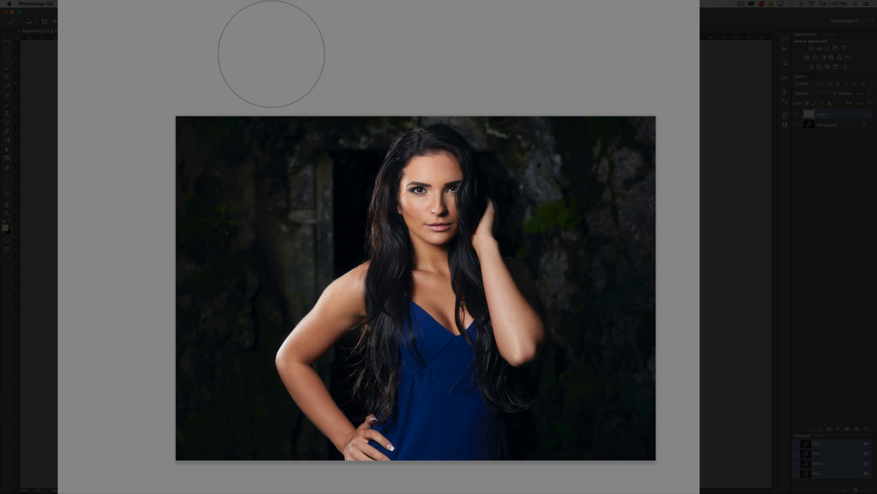
pyautogui.moveTo(375, 298); pyautogui.dragTo(386, 294)
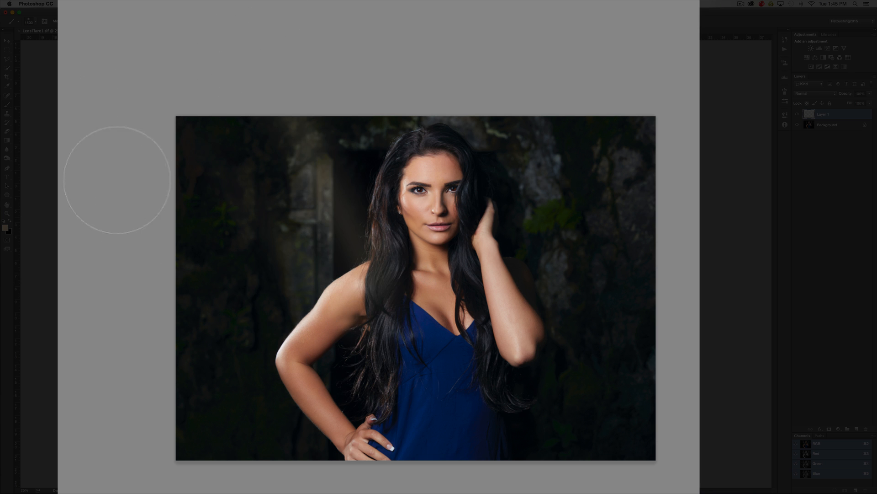
pyautogui.moveTo(298, 339); pyautogui.dragTo(274, 361)
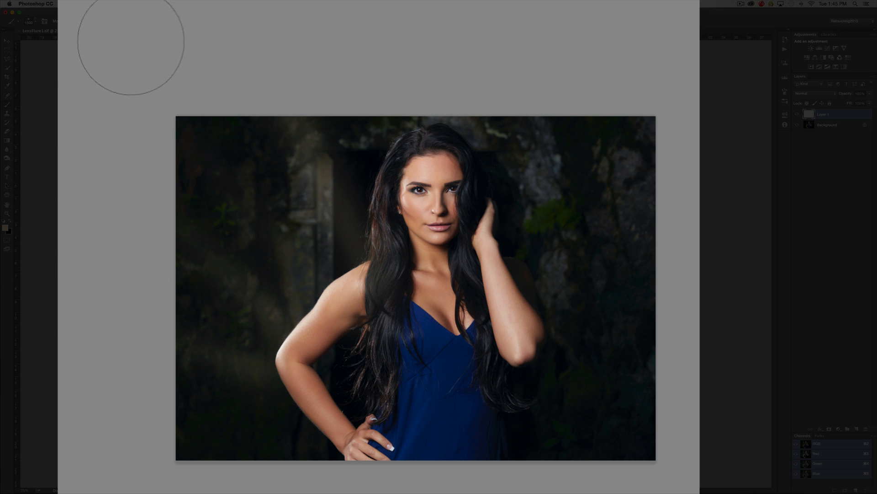
pyautogui.click(220, 59)
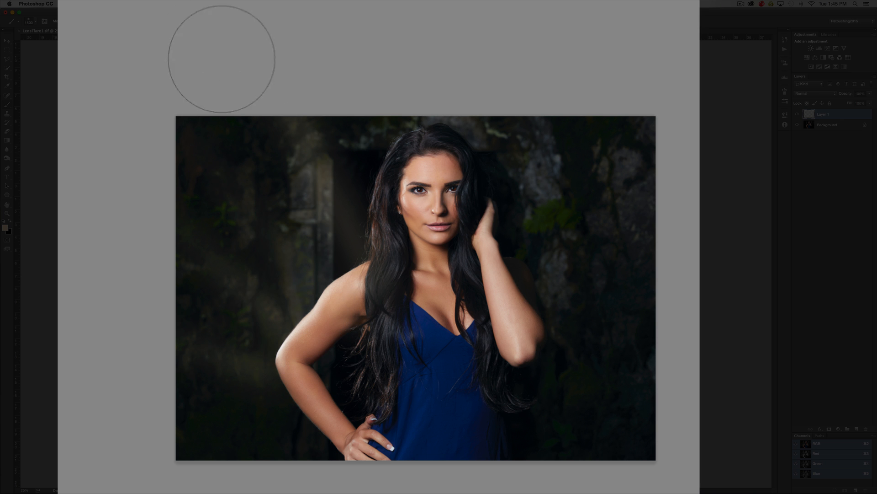
pyautogui.keyDown('shift'); pyautogui.click(312, 308); pyautogui.keyUp('shift')
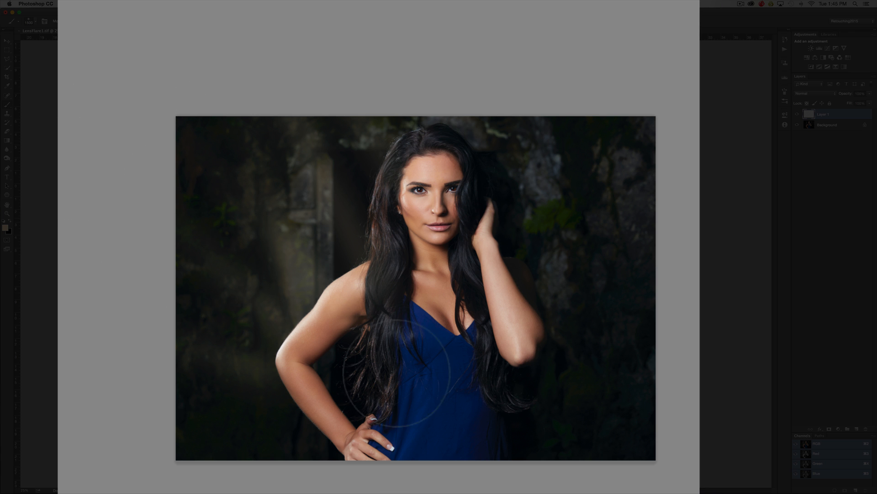
pyautogui.press('super+equal')
pyautogui.press('super+equal')
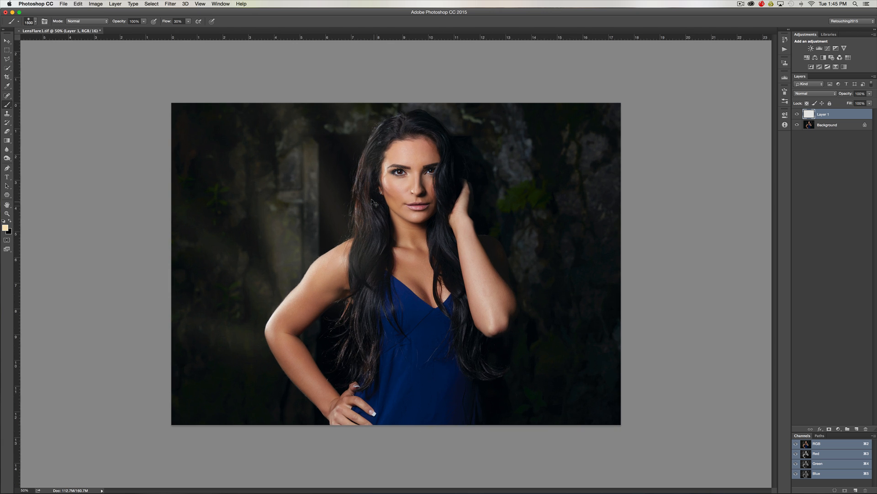
pyautogui.press('super+equal')
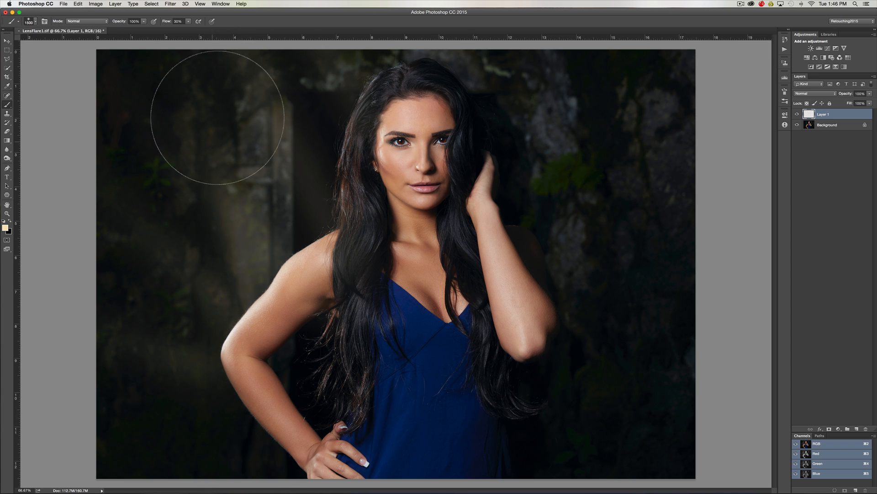
# Step: Soften the warm light rays on Layer 1 with a Gaussian Blur of 90 pixels
pyautogui.click(167, 3)
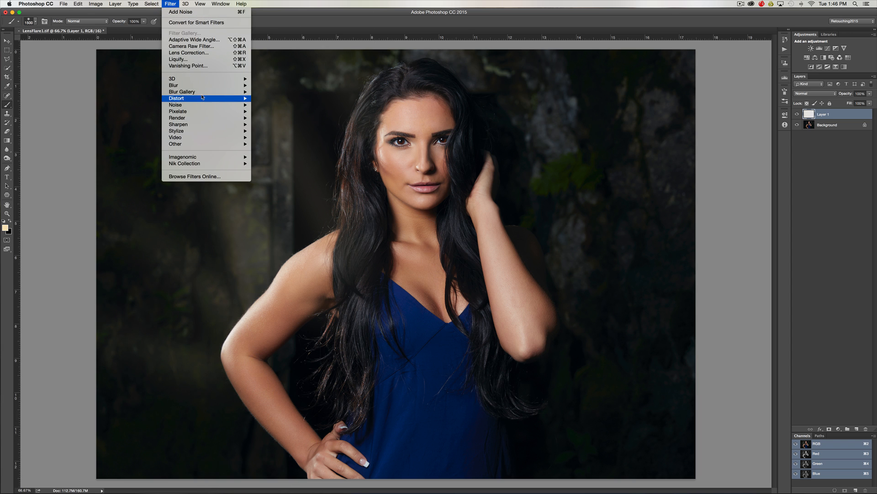
pyautogui.moveTo(249, 87)
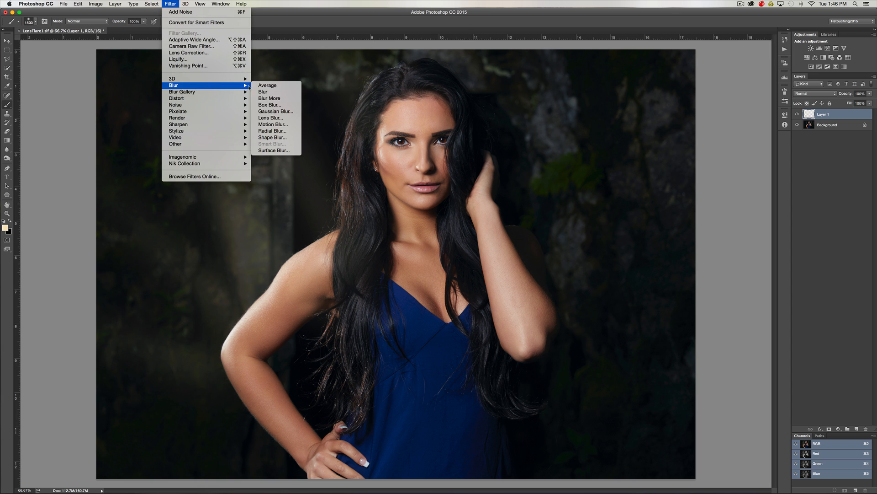
pyautogui.click(274, 111)
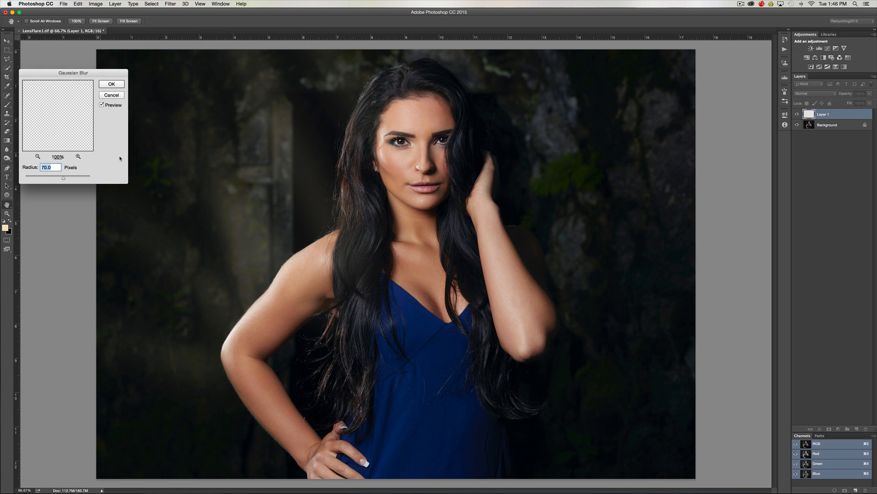
pyautogui.click(110, 84)
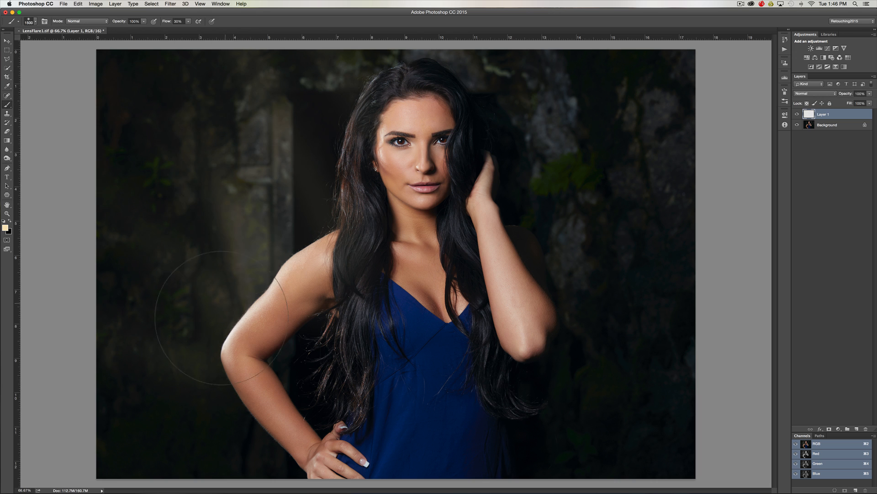
# Step: Lower Layer 1's opacity to 29% and toggle its visibility to compare the photo with and without the rays
pyautogui.click(833, 95)
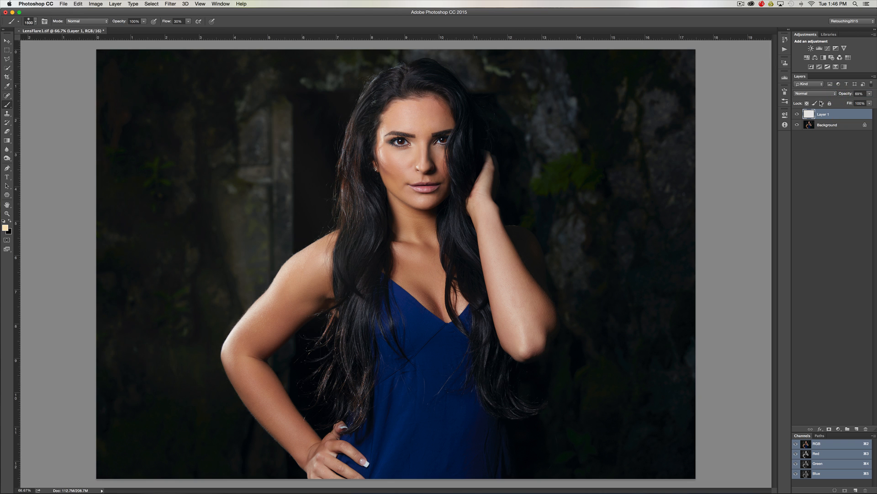
pyautogui.click(797, 114)
pyautogui.click(797, 115)
pyautogui.press('Return')
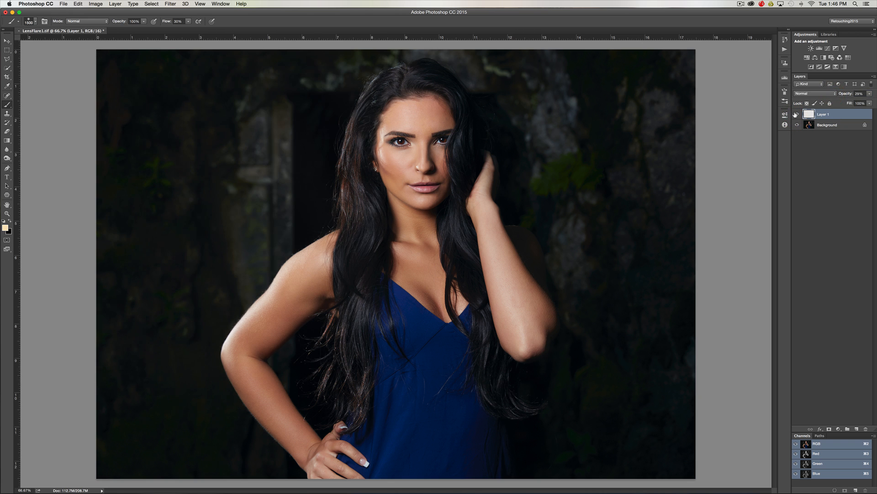
pyautogui.click(796, 114)
pyautogui.click(796, 114)
# Step: Delete the layer with the warm light rays and add a fresh blank layer above the Background
pyautogui.press('Delete')
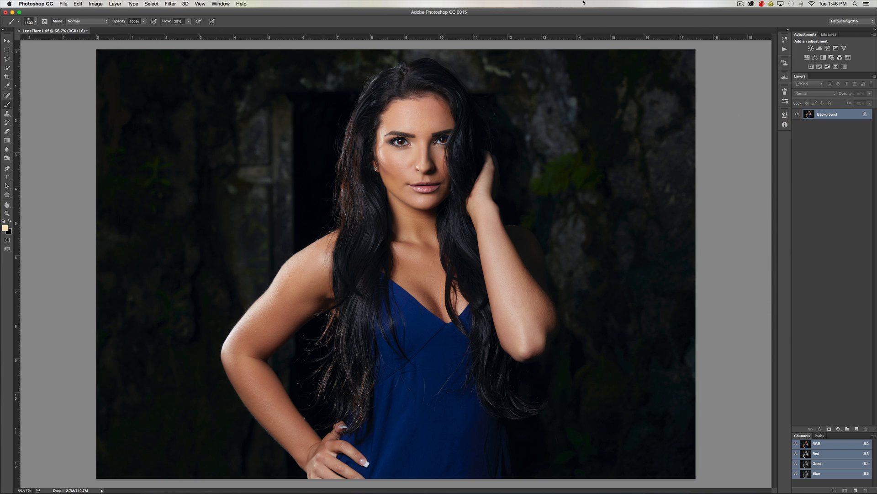
pyautogui.press('super+minus')
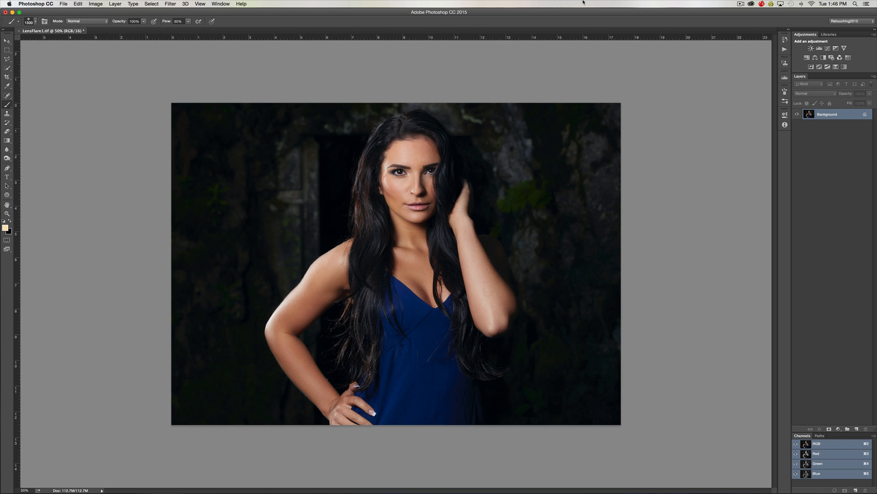
pyautogui.click(856, 428)
# Step: Enlarge the brush to 3800 and paint a broad, soft warm glow over the photo's upper-left area on the blank layer
pyautogui.press(']')
pyautogui.press(']')
pyautogui.press(']')
pyautogui.press(']')
pyautogui.press(']')
pyautogui.press(']')
pyautogui.press(']')
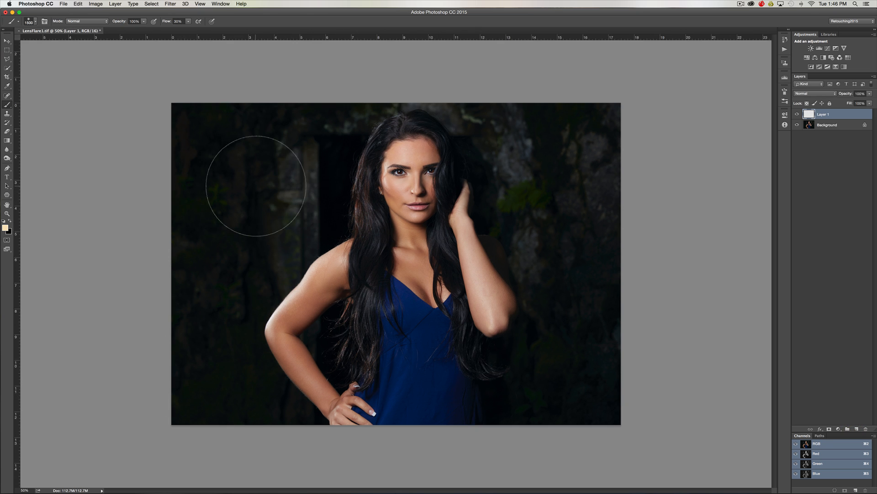
pyautogui.press(']')
pyautogui.press(']')
pyautogui.press(']')
pyautogui.press(']')
pyautogui.press(']')
pyautogui.press(']')
pyautogui.press(']')
pyautogui.press(']')
pyautogui.press(']')
pyautogui.press(']')
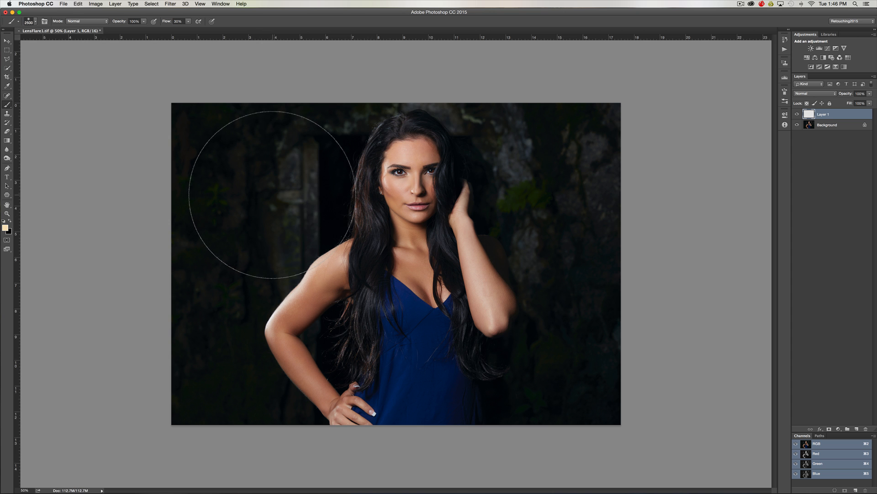
pyautogui.press(']')
pyautogui.press(']')
pyautogui.press(']')
pyautogui.press(']')
pyautogui.press(']')
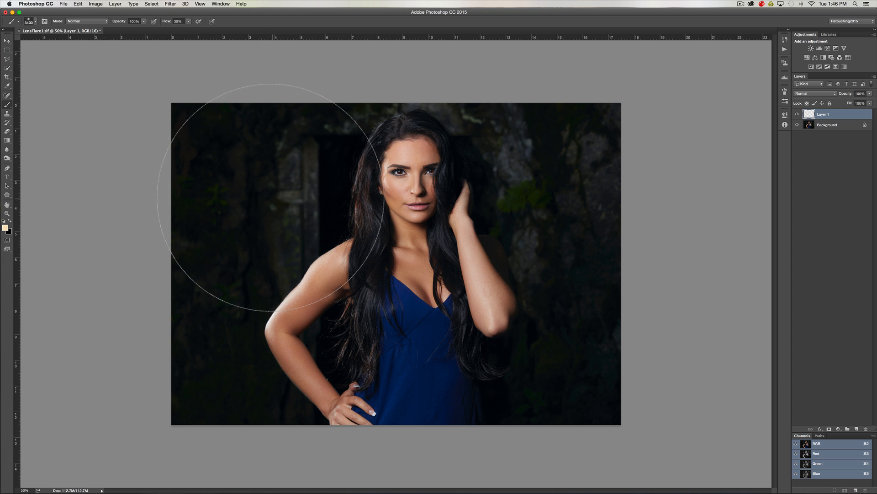
pyautogui.press(']')
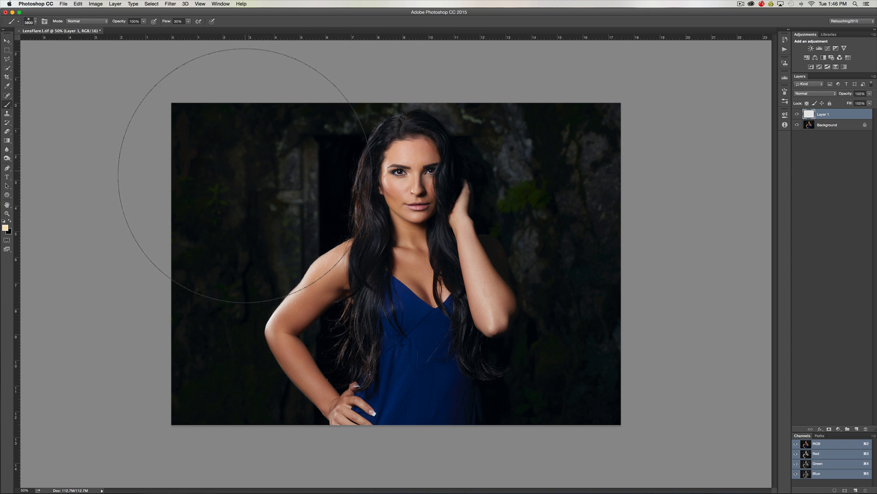
pyautogui.click(233, 170)
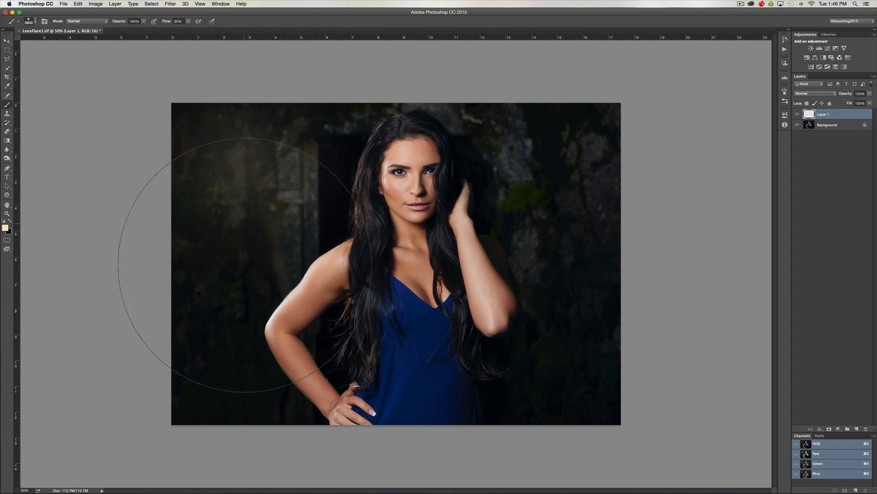
pyautogui.click(247, 125)
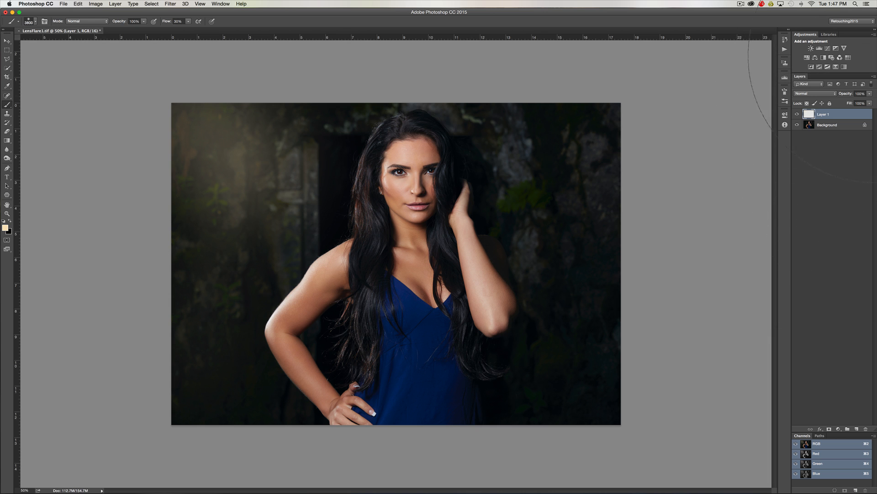
# Step: Delete the layer holding the broad warm glow, leaving only the Background
pyautogui.click(828, 172)
pyautogui.click(825, 114)
pyautogui.press('Delete')
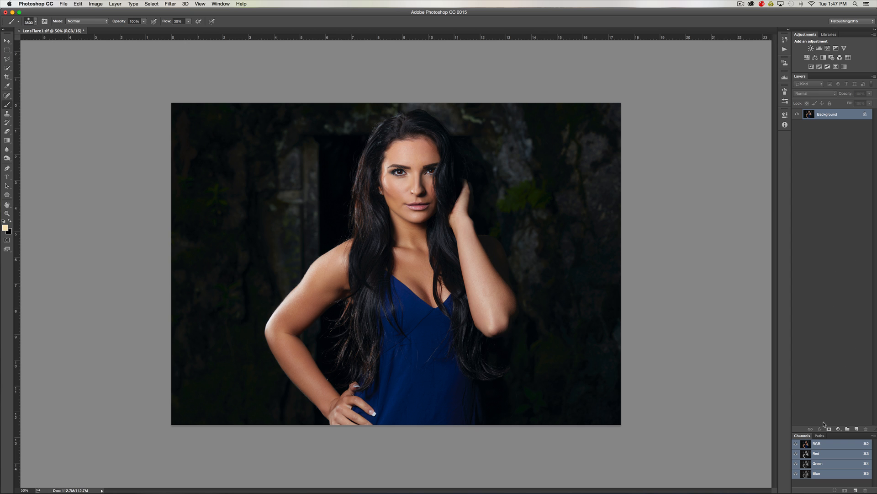
# Step: Add a linear gradient fill layer from the warm pale yellow to transparent, at an angle of -45 degrees
pyautogui.click(838, 429)
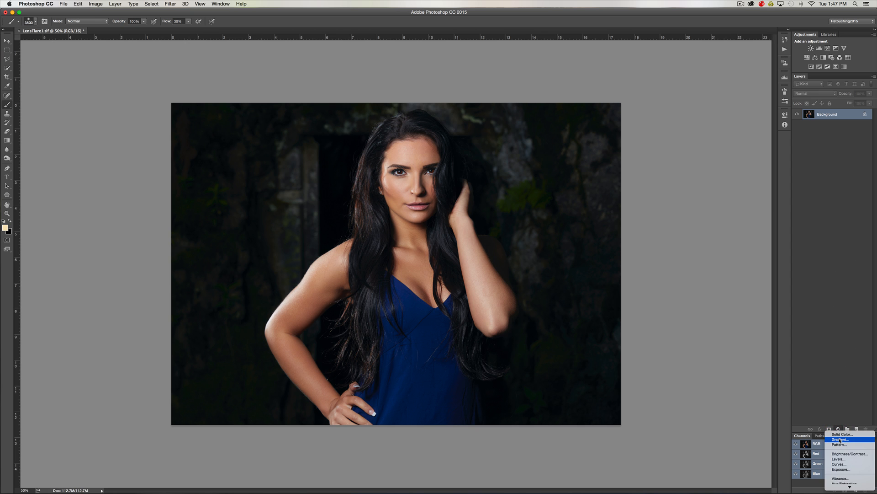
pyautogui.click(838, 435)
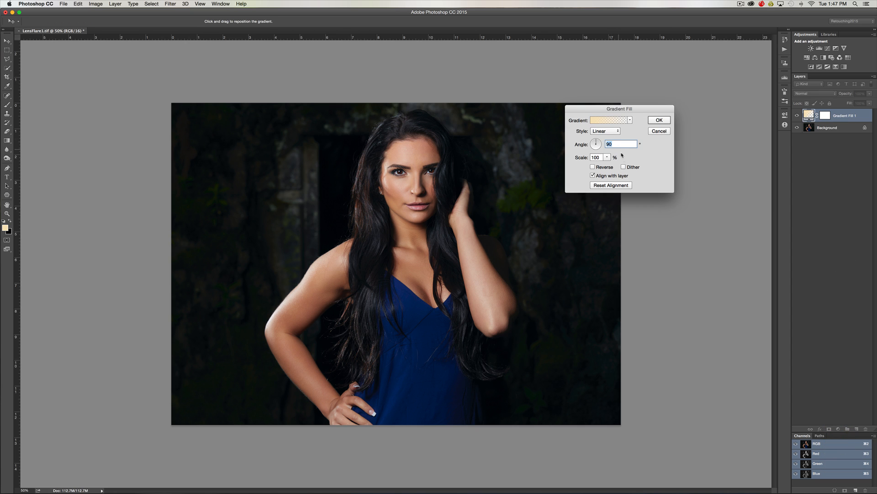
pyautogui.moveTo(637, 111); pyautogui.dragTo(705, 113)
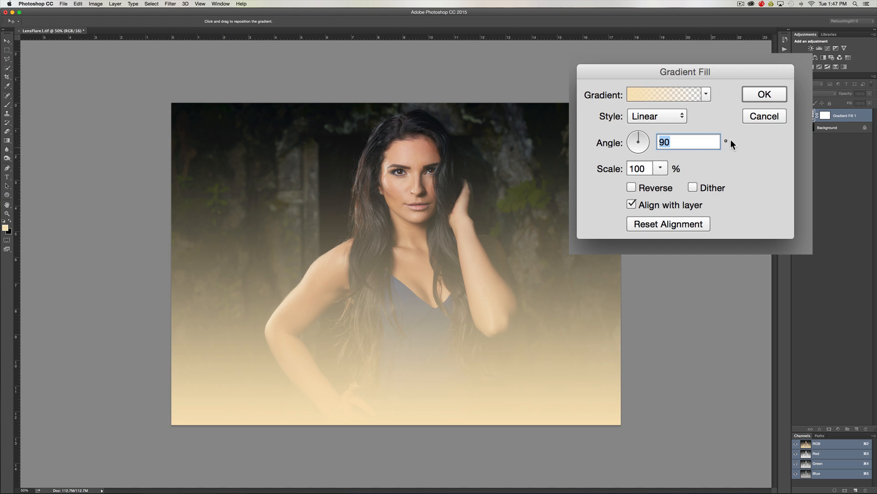
pyautogui.write('-45')
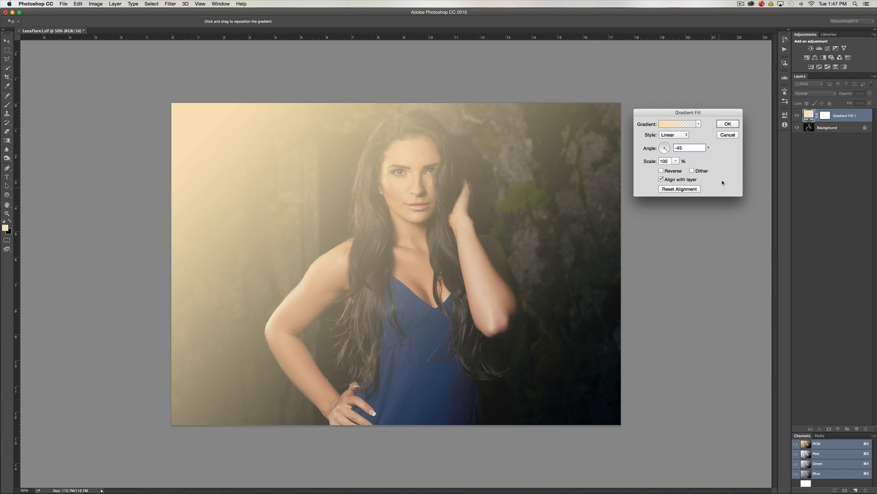
# Step: Change the gradient's starting colour stop to the near-white cream faf6ec and apply the gradient fill
pyautogui.click(665, 124)
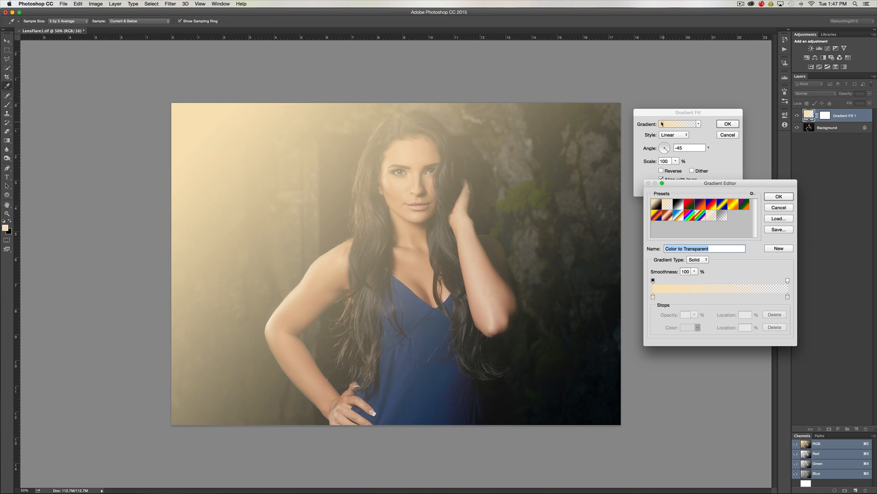
pyautogui.click(653, 296)
pyautogui.click(685, 327)
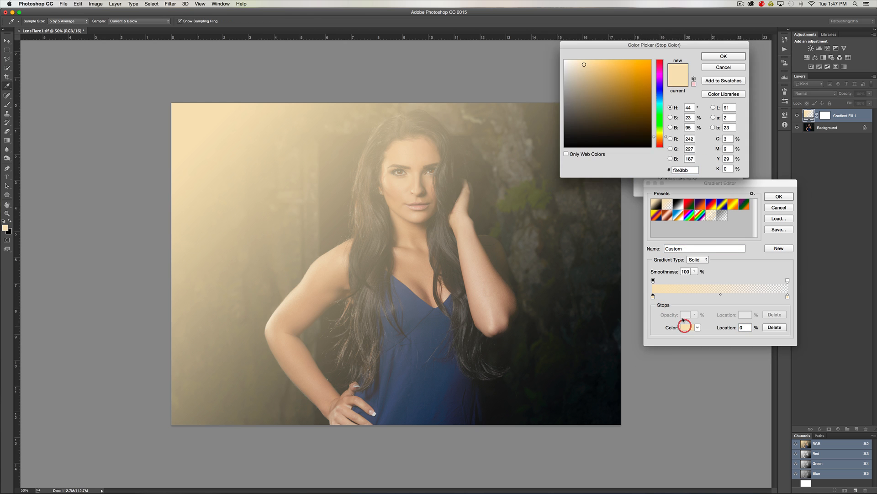
pyautogui.click(575, 64)
pyautogui.click(569, 61)
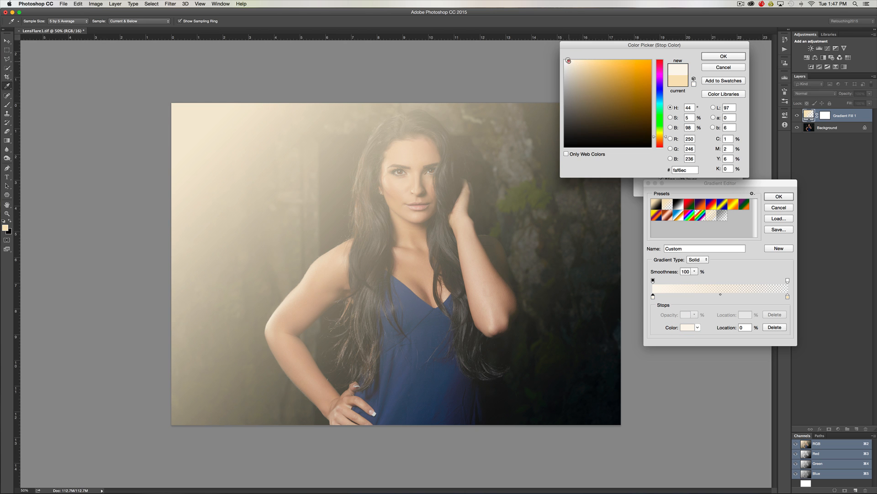
pyautogui.click(709, 56)
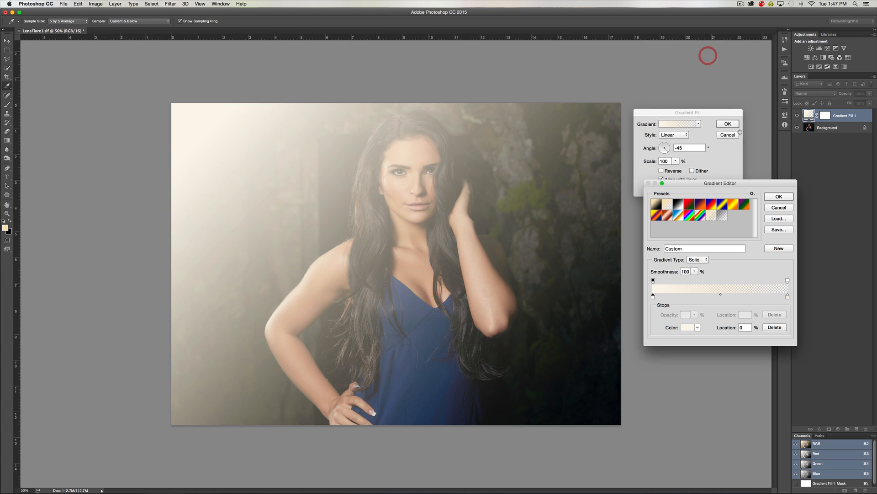
pyautogui.click(779, 196)
pyautogui.click(728, 124)
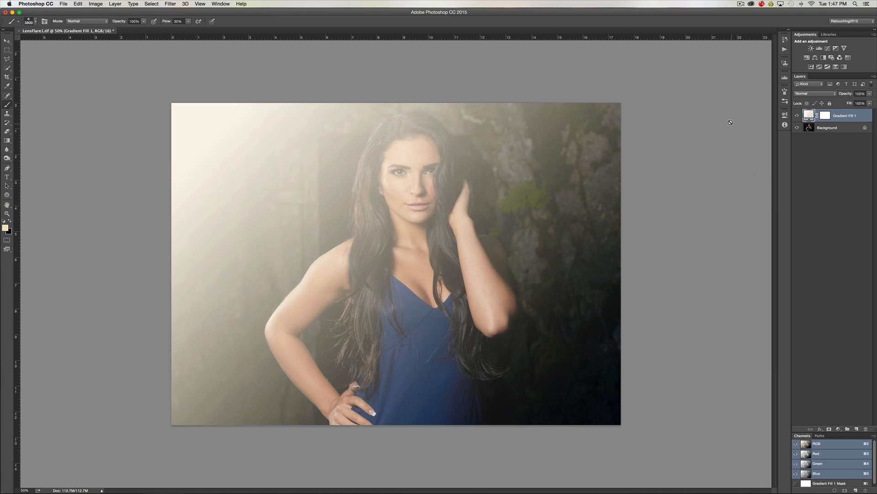
# Step: Lower the gradient fill layer's opacity to 33%, and then delete that layer
pyautogui.moveTo(845, 92); pyautogui.dragTo(818, 91)
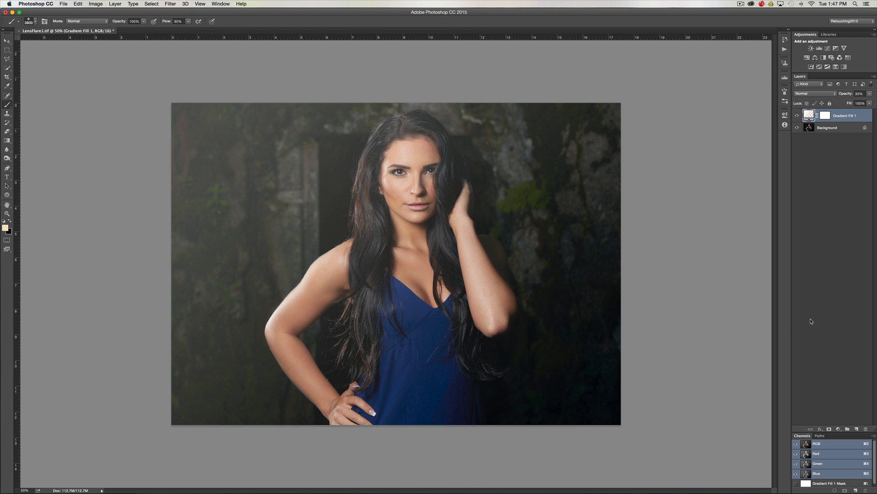
pyautogui.press('Delete')
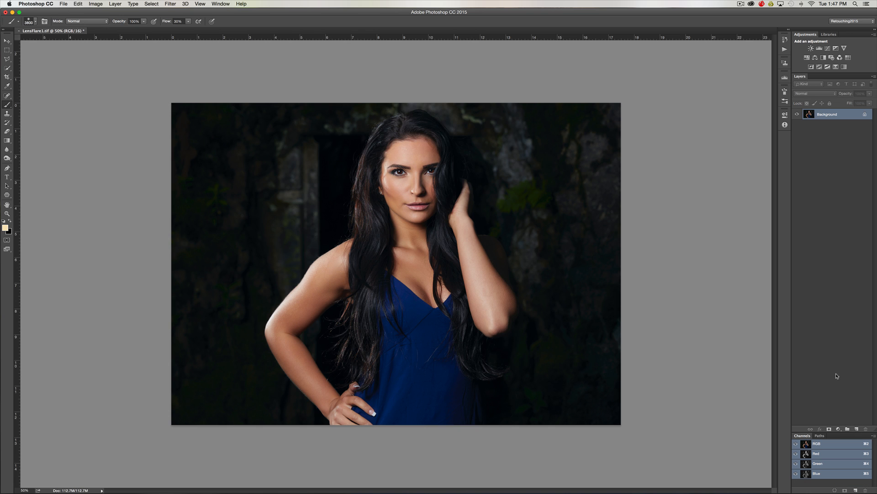
# Step: Draw a huge pale-yellow three-sided polygon centred beyond the canvas's upper-left corner, with one tip reaching just below the woman's raised elbow
pyautogui.press('super+minus')
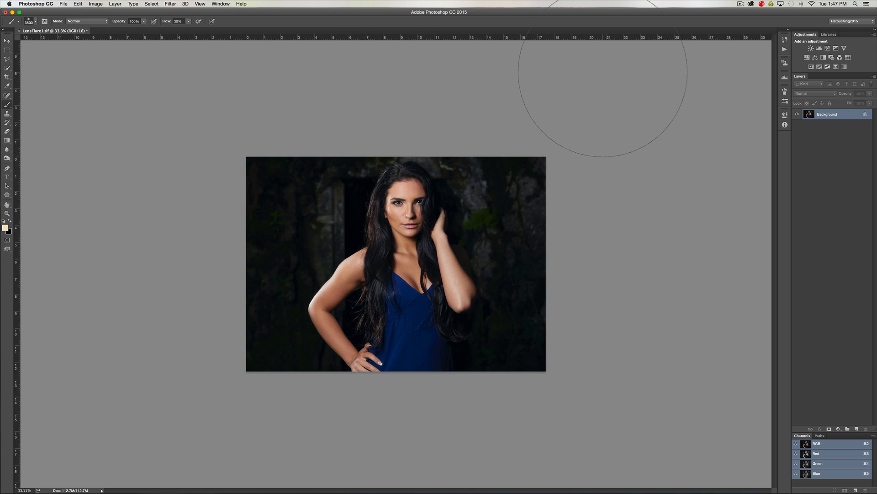
pyautogui.press('v')
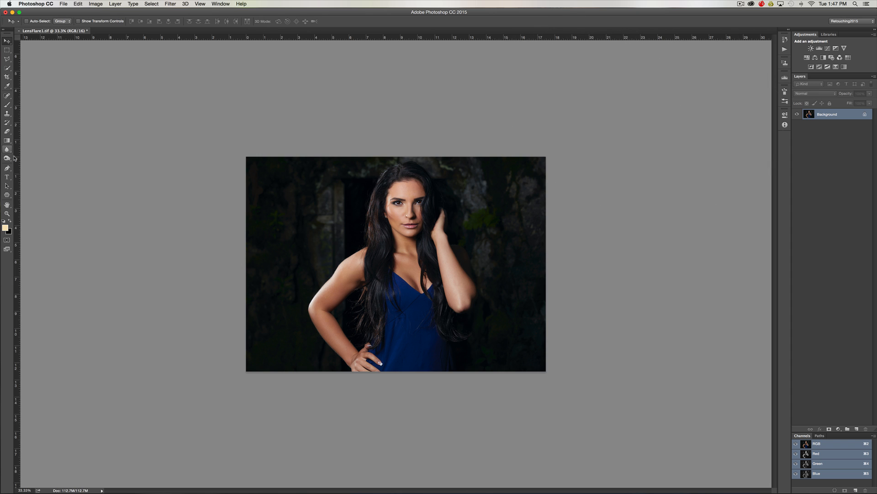
pyautogui.click(7, 195)
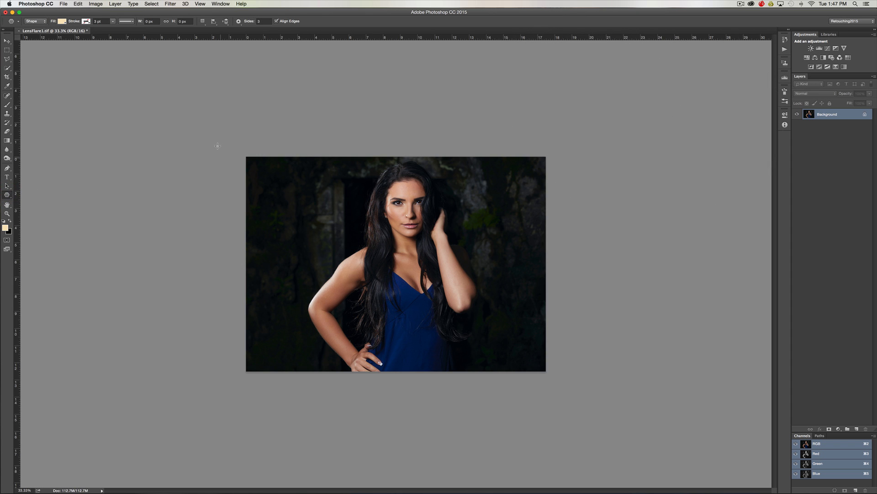
pyautogui.moveTo(218, 127); pyautogui.dragTo(470, 333)
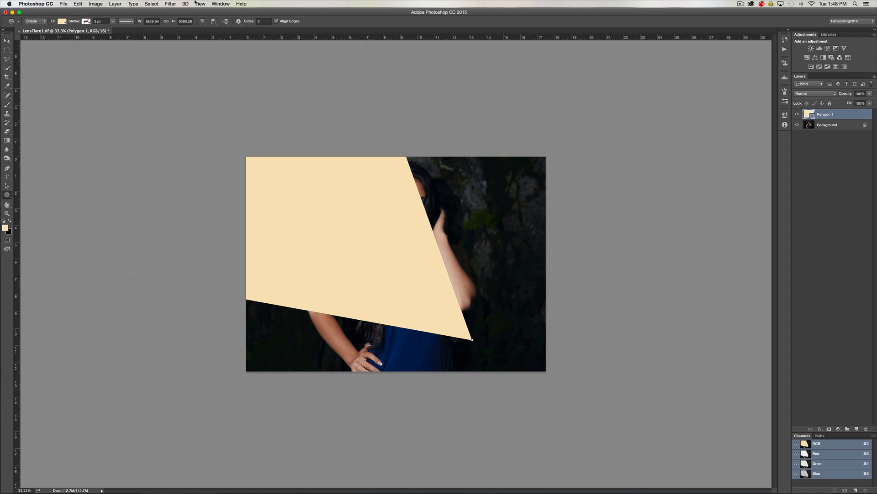
# Step: Rasterize the pale-yellow polygon layer and apply a Gaussian Blur with a radius of 1000 pixels
pyautogui.click(170, 3)
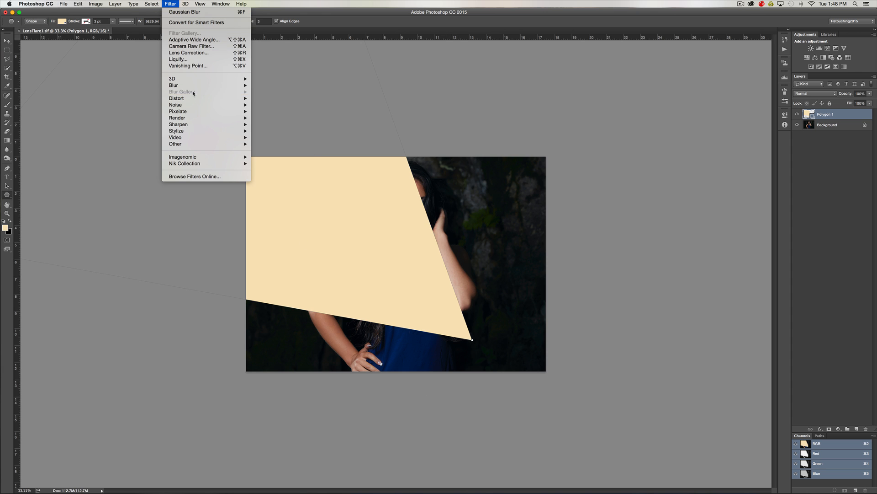
pyautogui.moveTo(197, 86)
pyautogui.moveTo(247, 85)
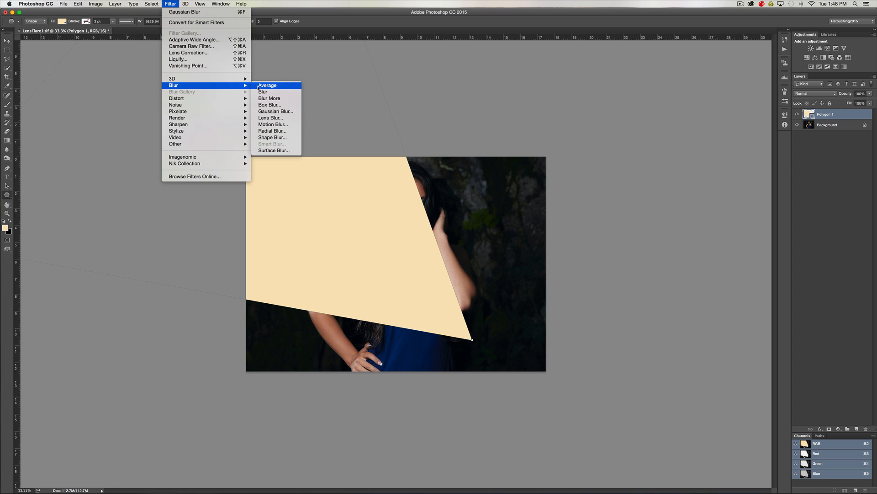
pyautogui.click(266, 113)
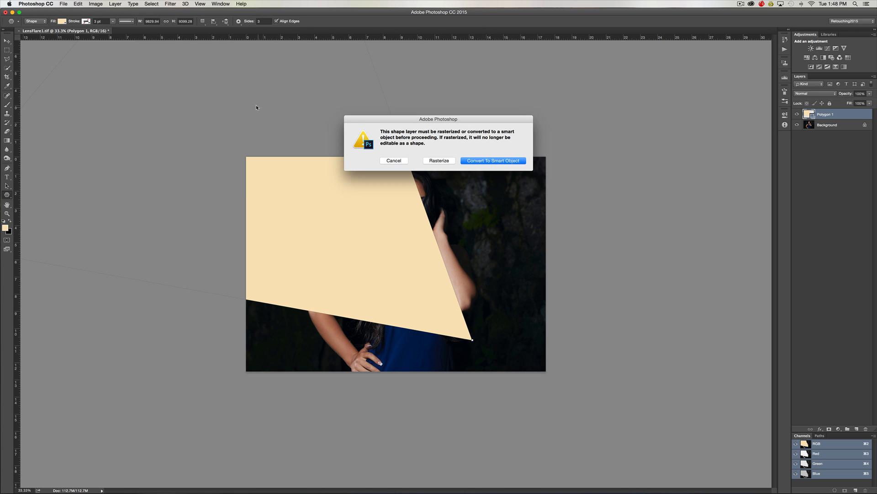
pyautogui.click(437, 161)
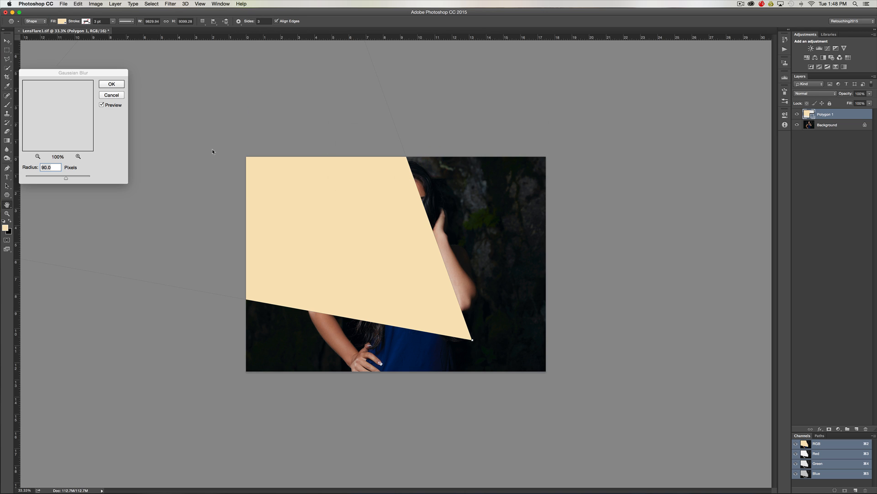
pyautogui.write('1000')
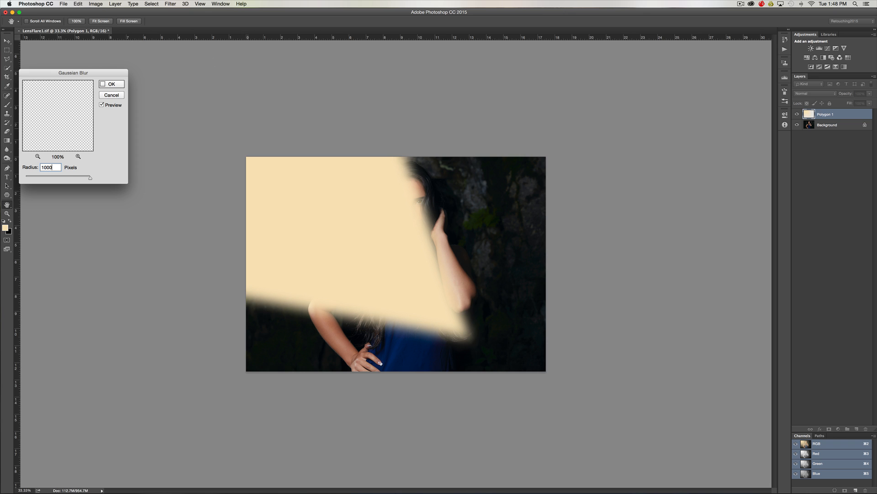
pyautogui.click(105, 83)
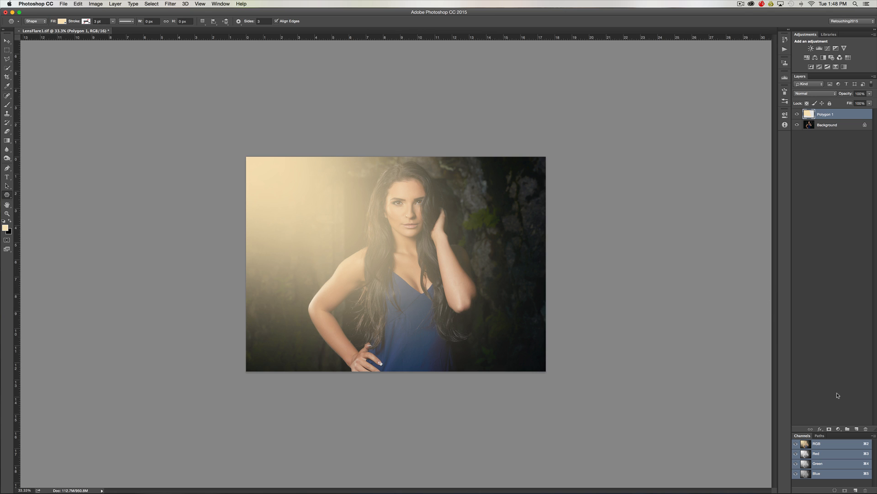
# Step: Add a black layer mask to the blurred Polygon 1 layer and render Clouds into the mask
pyautogui.keyDown('alt'); pyautogui.click(828, 429); pyautogui.keyUp('alt')
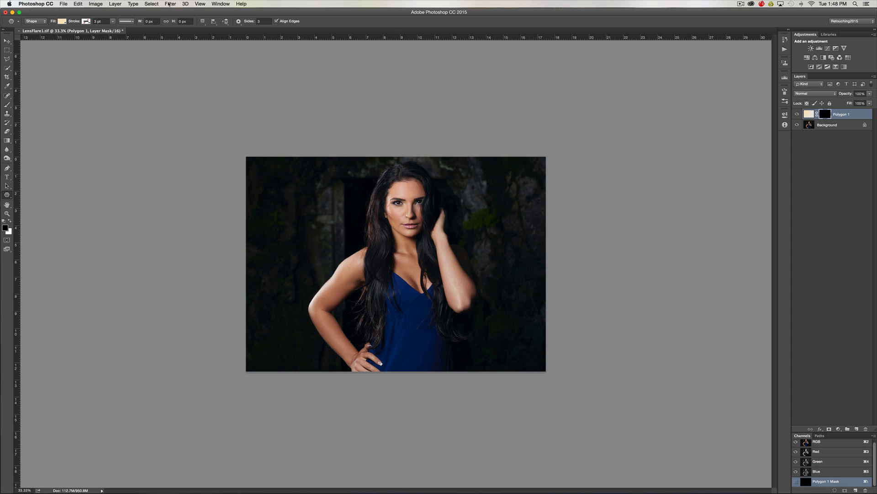
pyautogui.click(169, 3)
pyautogui.moveTo(210, 119)
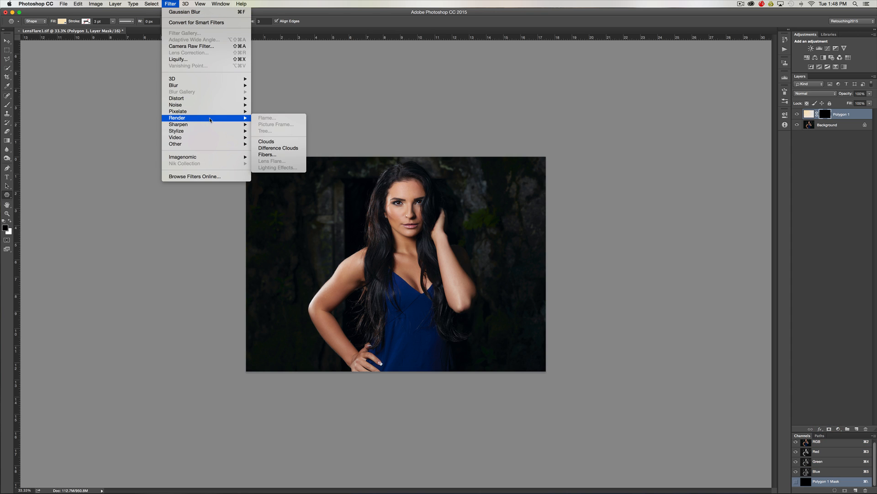
pyautogui.click(266, 143)
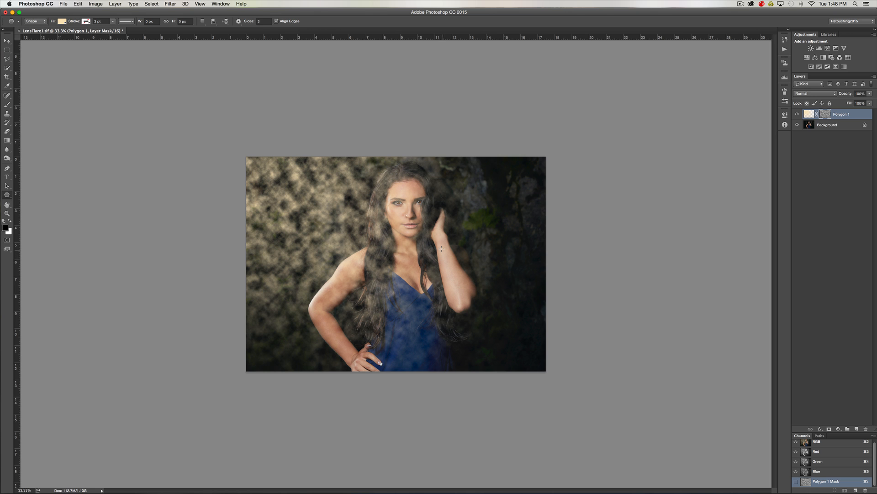
# Step: Free-transform the Polygon 1 layer with its cloud mask, enlarging it well past the photo's lower-right corner so it covers the whole portrait
pyautogui.press('super+minus')
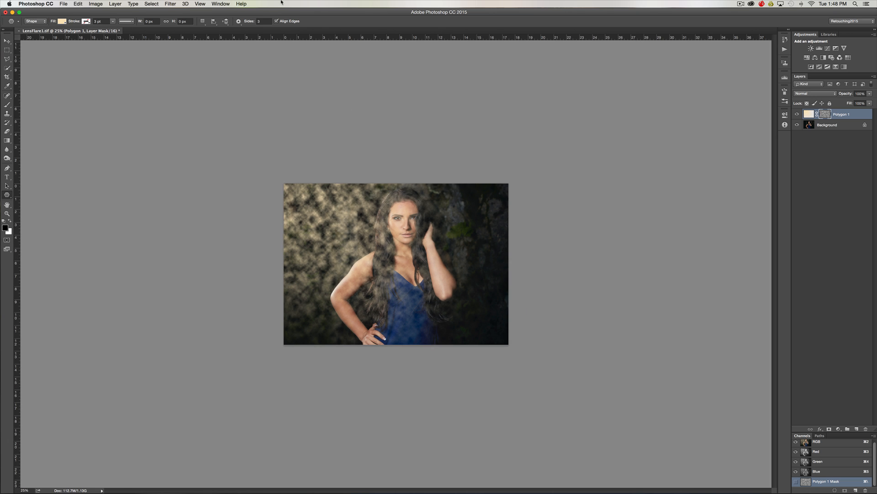
pyautogui.press('super+t')
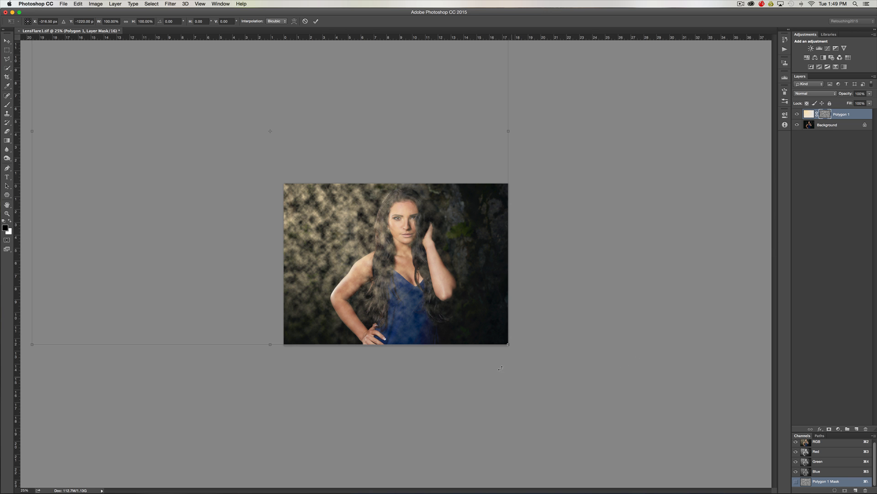
pyautogui.moveTo(506, 342); pyautogui.dragTo(777, 395)
pyautogui.doubleClick(677, 386)
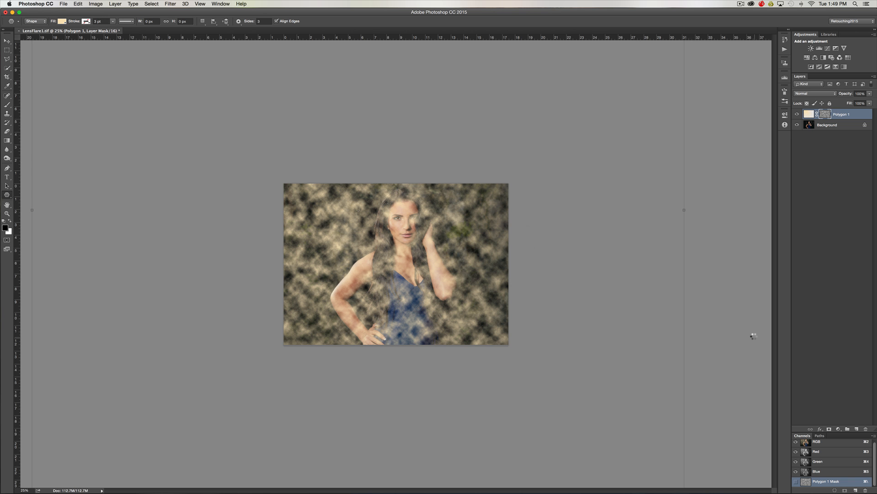
# Step: Try the Soft Light blend mode on the Polygon 1 layer and compare the photo with the layer hidden and shown
pyautogui.press('super+equal')
pyautogui.press('super+equal')
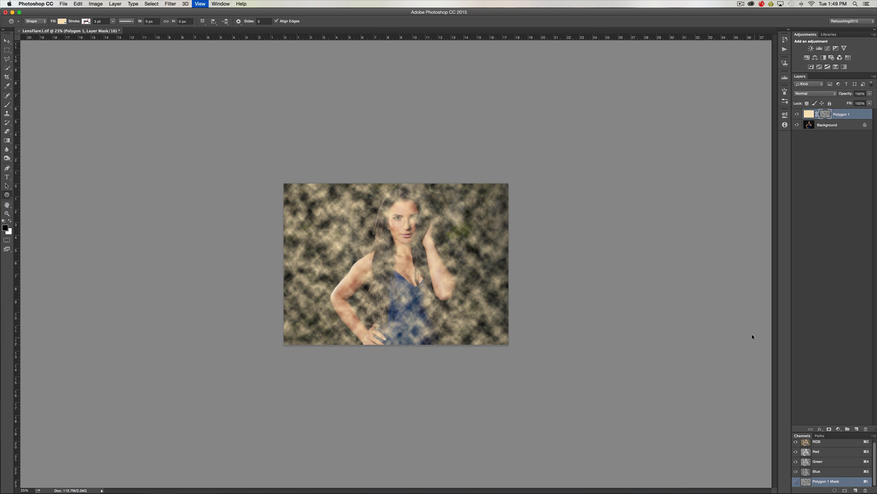
pyautogui.press('super+equal')
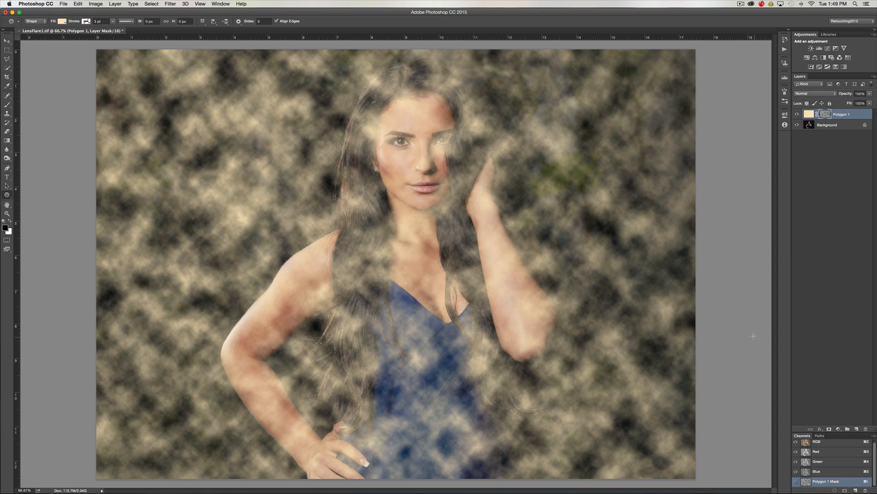
pyautogui.click(832, 94)
pyautogui.click(826, 93)
pyautogui.click(826, 93)
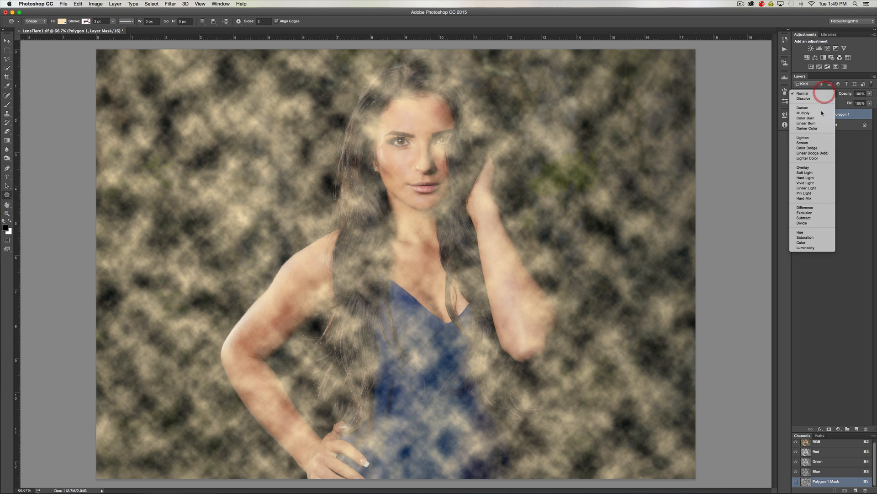
pyautogui.click(818, 170)
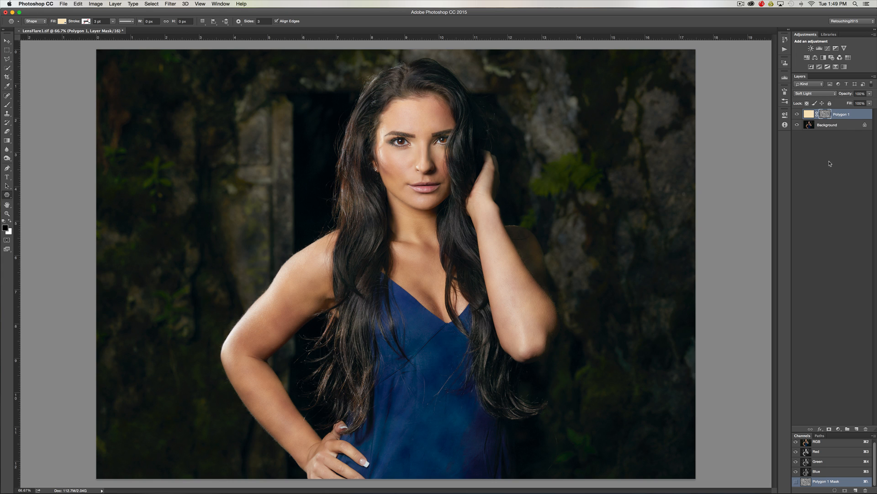
pyautogui.click(796, 114)
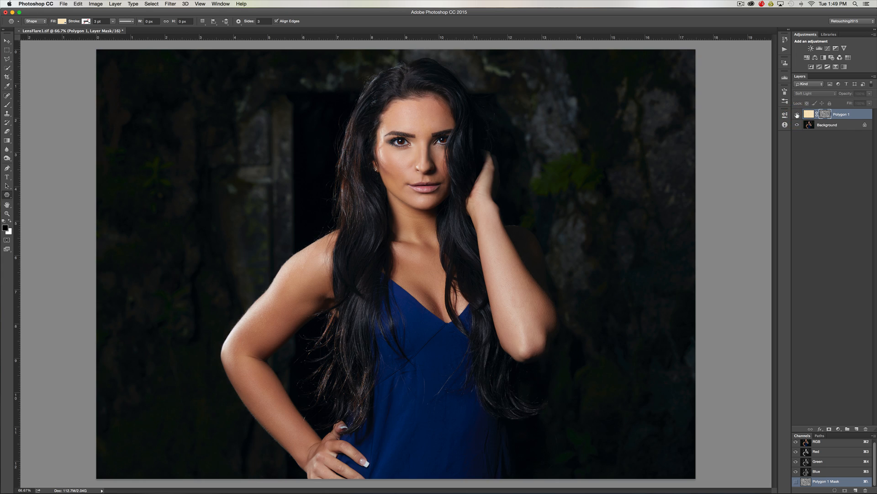
pyautogui.click(797, 115)
# Step: Lower the Polygon 1 layer's opacity to 41% and compare the photo with and without the layer
pyautogui.moveTo(846, 94)
pyautogui.mouseDown()
pyautogui.moveTo(827, 94)
pyautogui.moveTo(838, 117)
pyautogui.moveTo(829, 95)
pyautogui.mouseUp()
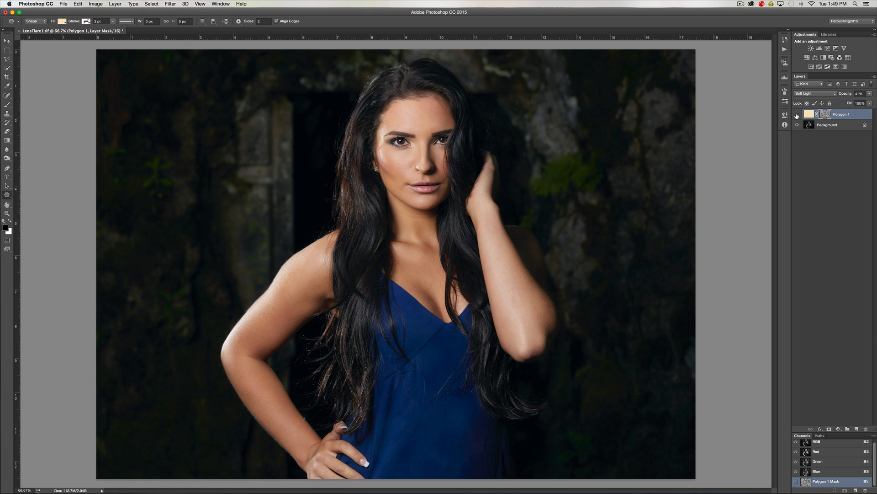
pyautogui.click(797, 115)
pyautogui.click(796, 117)
# Step: Restore the Polygon 1 layer to 100% opacity and the Normal blend mode
pyautogui.moveTo(845, 93); pyautogui.dragTo(868, 88)
pyautogui.click(816, 93)
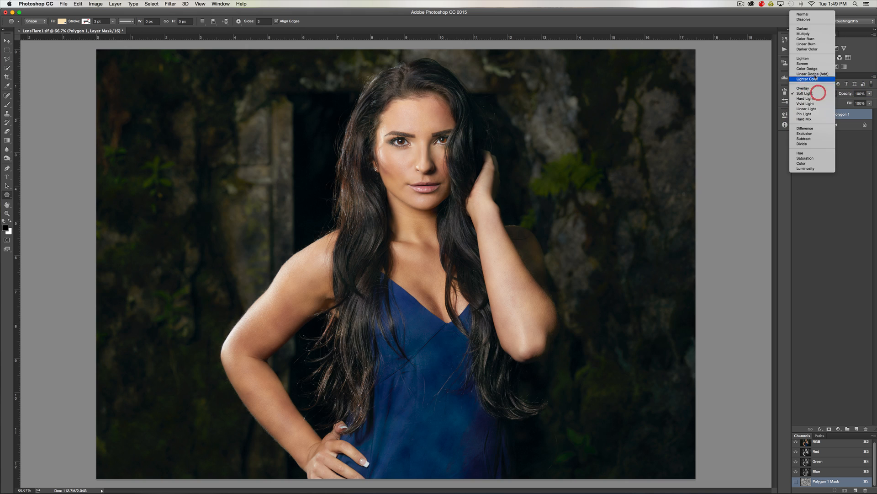
pyautogui.click(810, 17)
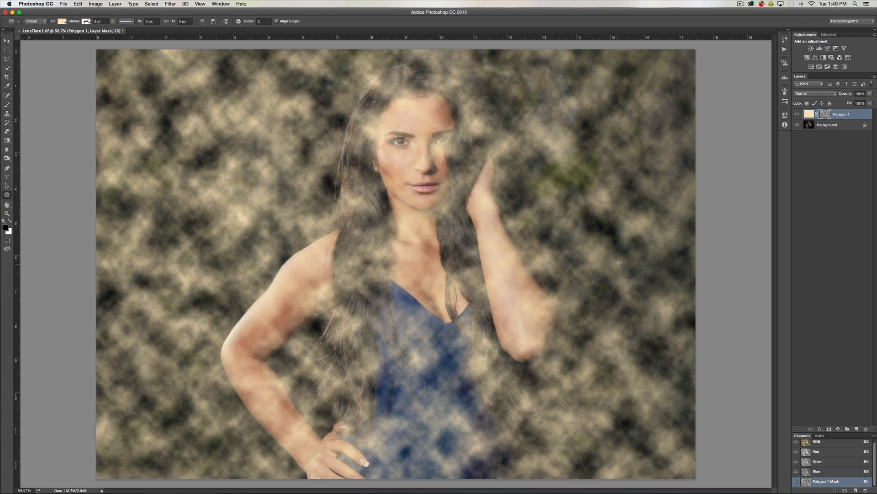
# Step: Paint black on the Polygon 1 mask with a 2100-pixel soft brush to clear the clouds from the background beside the woman's raised arm
pyautogui.press('b')
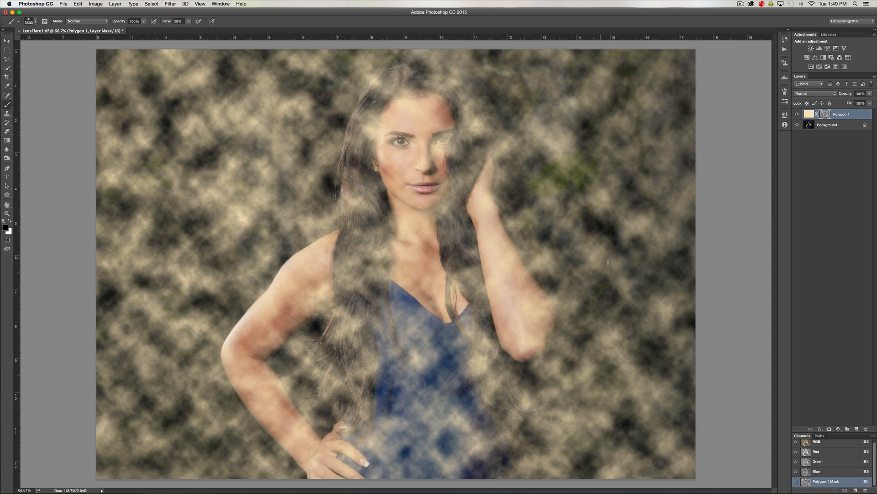
pyautogui.press('[')
pyautogui.press('[')
pyautogui.press('[')
pyautogui.press('[')
pyautogui.click(827, 125)
pyautogui.click(825, 114)
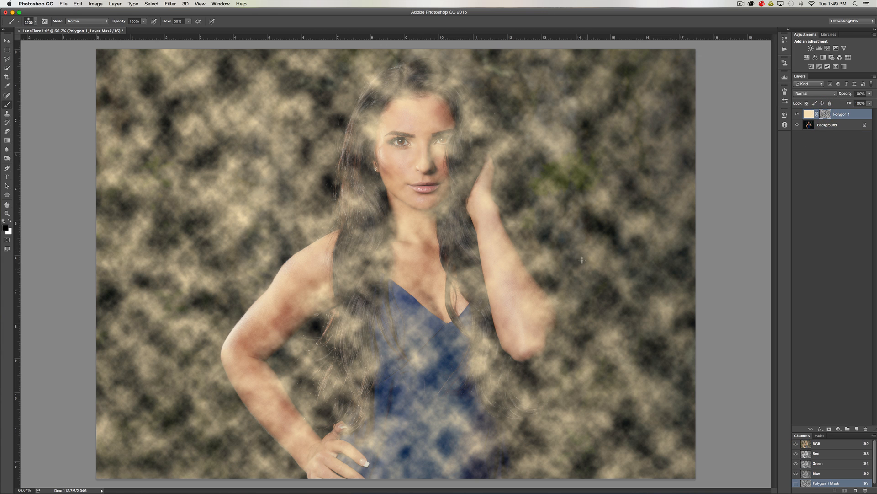
pyautogui.press('super+minus')
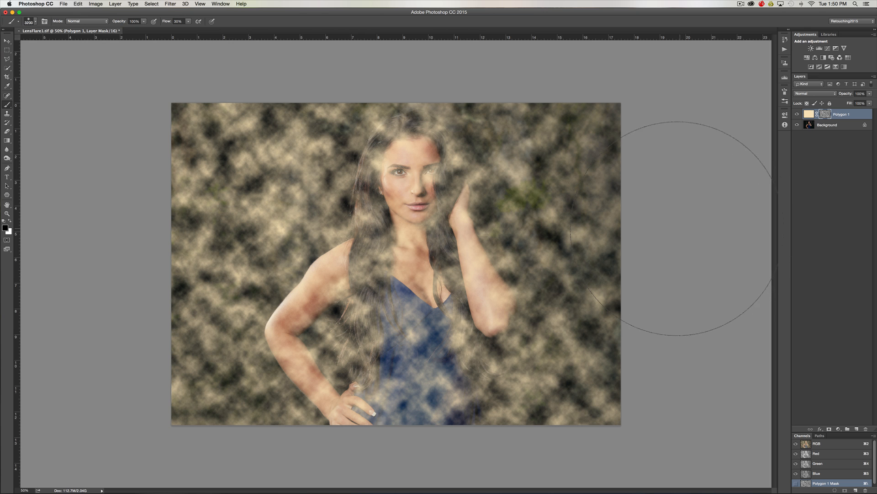
pyautogui.press('[')
pyautogui.press('[')
pyautogui.press('[')
pyautogui.press('[')
pyautogui.press('[')
pyautogui.press('[')
pyautogui.press('[')
pyautogui.press('[')
pyautogui.press('[')
pyautogui.press('[')
pyautogui.press('[')
pyautogui.moveTo(579, 361)
pyautogui.mouseDown()
pyautogui.moveTo(589, 353)
pyautogui.moveTo(572, 221)
pyautogui.moveTo(581, 92)
pyautogui.moveTo(608, 137)
pyautogui.moveTo(581, 89)
pyautogui.moveTo(524, 155)
pyautogui.moveTo(496, 170)
pyautogui.moveTo(484, 205)
pyautogui.moveTo(548, 256)
pyautogui.moveTo(580, 258)
pyautogui.moveTo(578, 315)
pyautogui.moveTo(539, 338)
pyautogui.mouseUp()
pyautogui.moveTo(512, 406)
pyautogui.mouseDown()
pyautogui.moveTo(556, 336)
pyautogui.moveTo(532, 422)
pyautogui.moveTo(576, 441)
pyautogui.moveTo(605, 423)
pyautogui.moveTo(578, 466)
pyautogui.moveTo(587, 418)
pyautogui.moveTo(623, 402)
pyautogui.mouseUp()
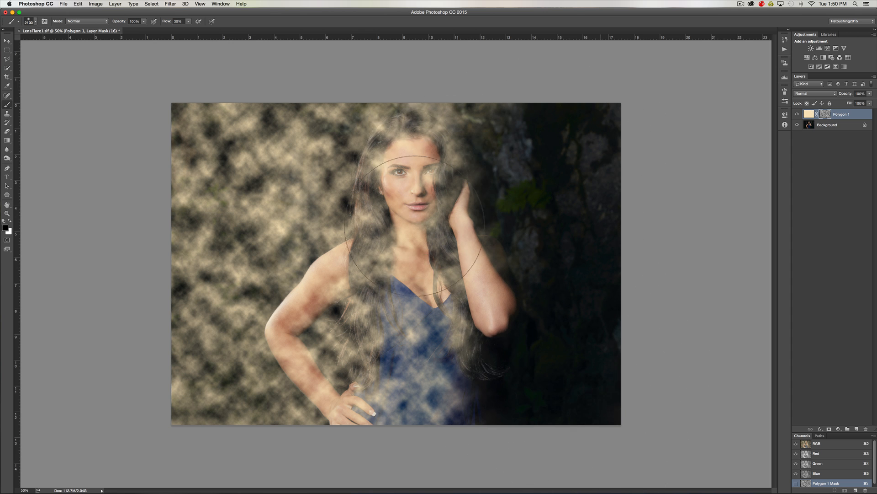
# Step: Paint black on the mask over the woman's face, the top of her hair and her blue dress to clear the clouds there
pyautogui.moveTo(427, 177)
pyautogui.mouseDown()
pyautogui.moveTo(441, 155)
pyautogui.moveTo(442, 172)
pyautogui.mouseUp()
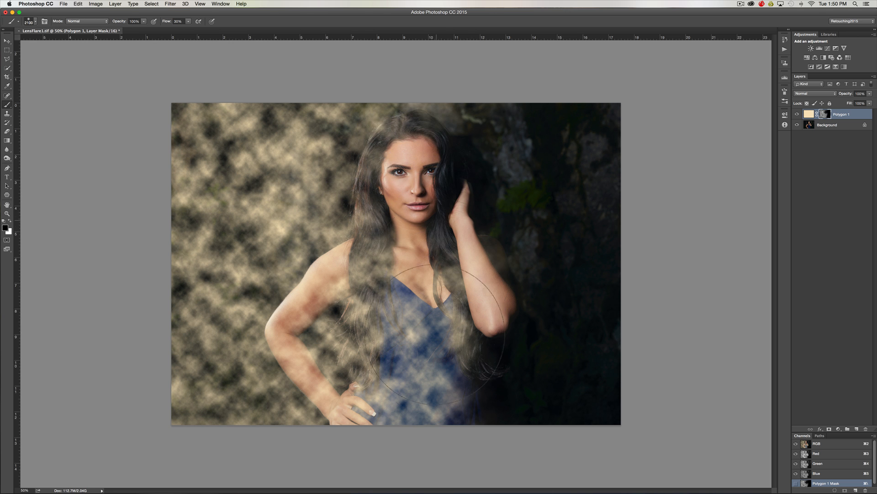
pyautogui.moveTo(436, 233); pyautogui.dragTo(431, 432)
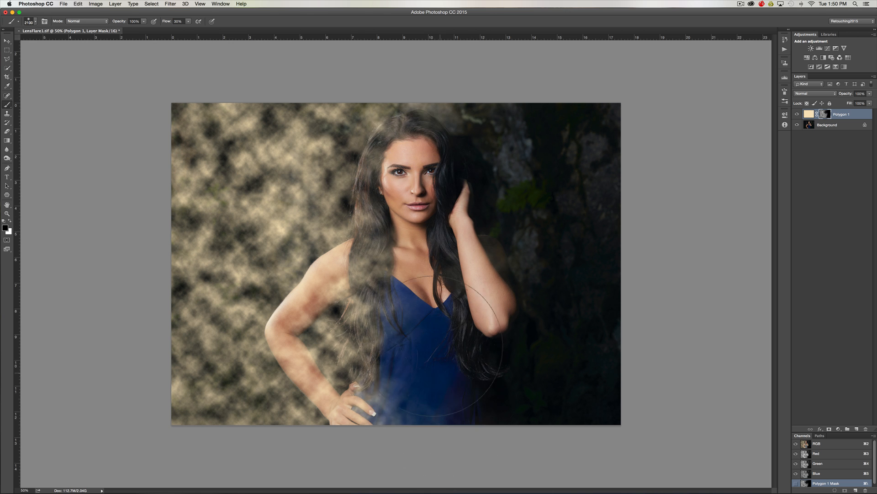
pyautogui.moveTo(436, 128)
pyautogui.mouseDown()
pyautogui.moveTo(444, 77)
pyautogui.moveTo(451, 107)
pyautogui.mouseUp()
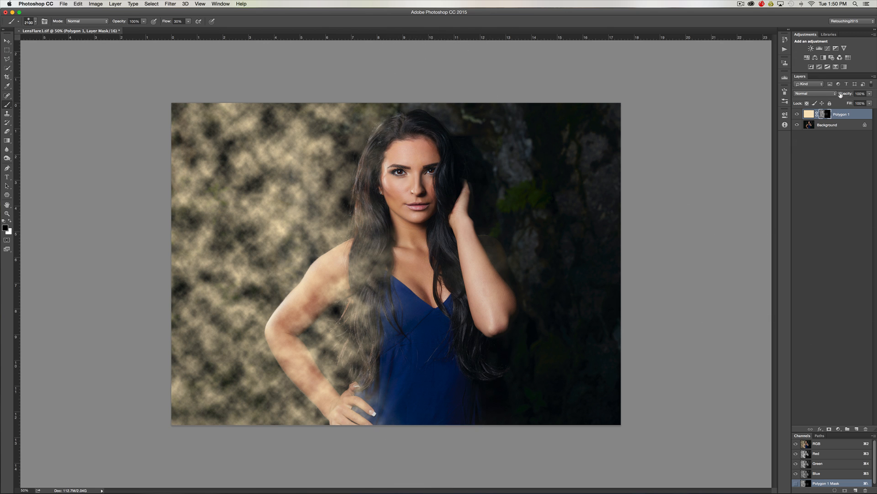
# Step: Lower the Polygon 1 layer's opacity to 26% to leave a faint haze
pyautogui.moveTo(846, 93); pyautogui.dragTo(820, 94)
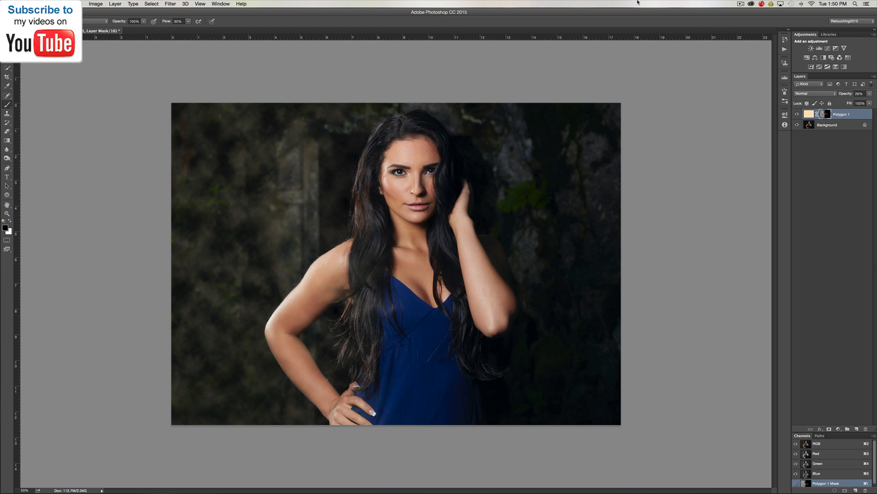
pyautogui.press('super+equal')
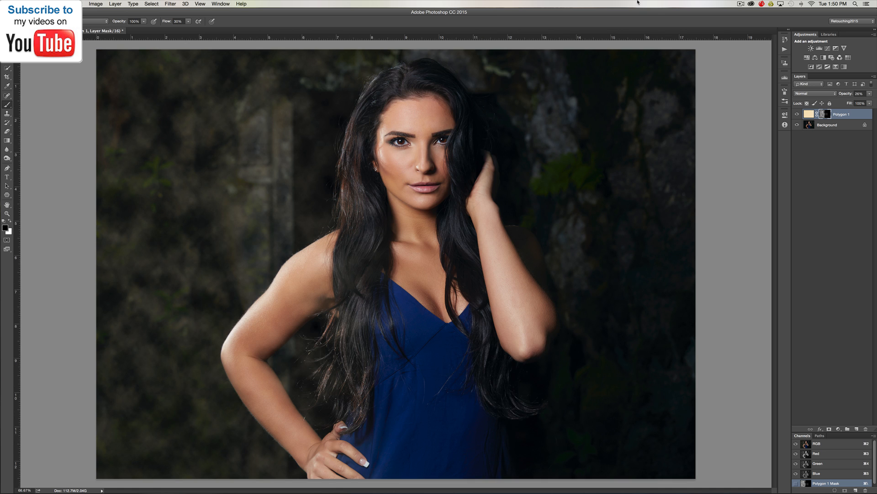